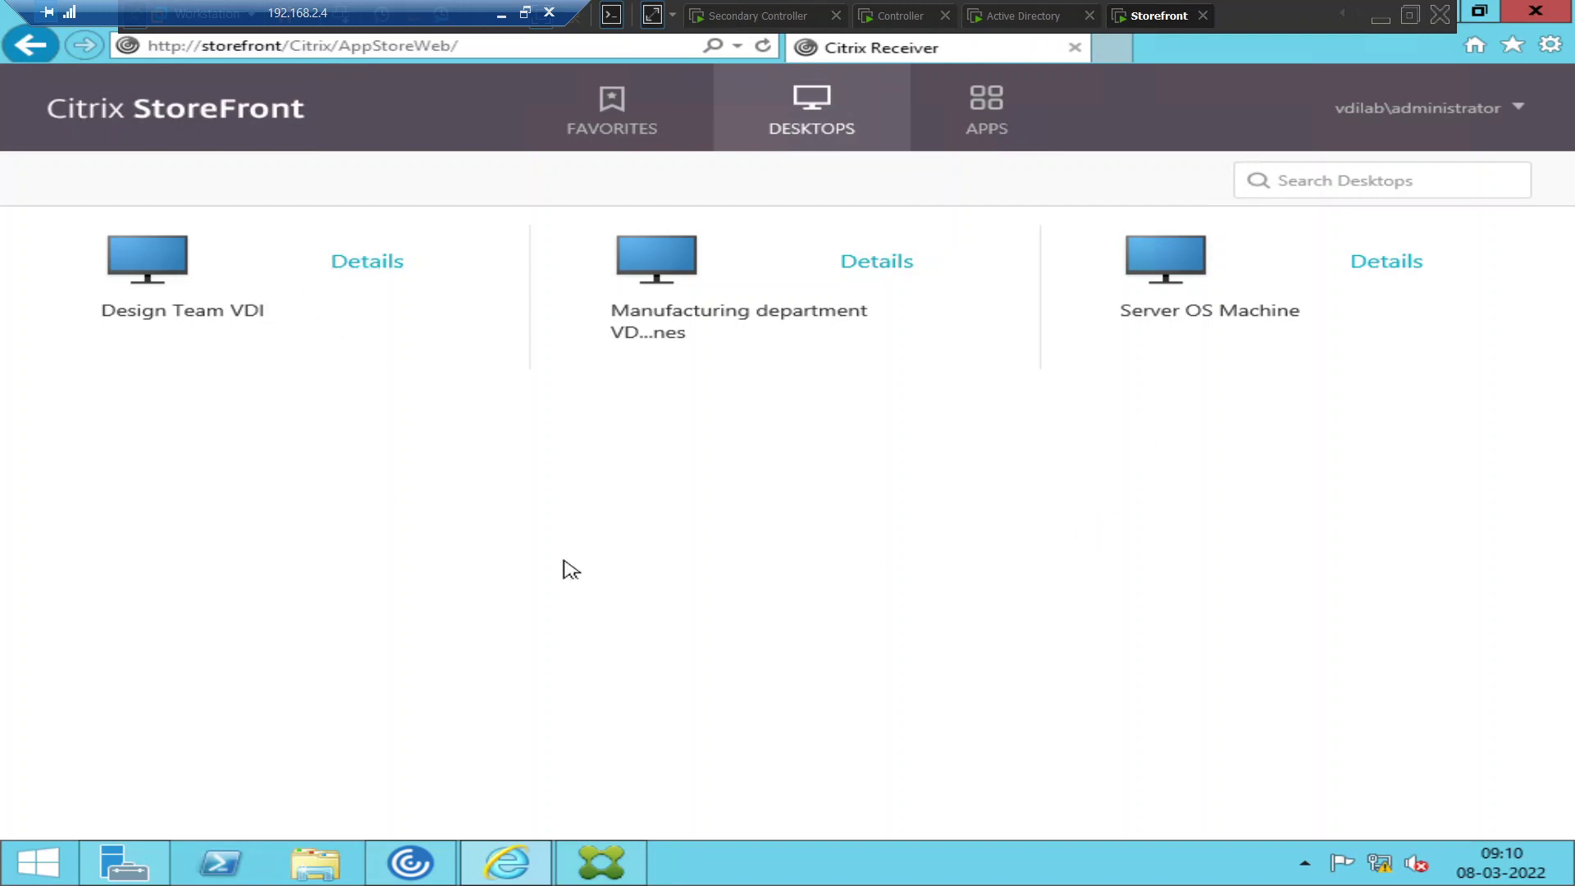
# Launch the Server OS Machine desktop and bring the StoreFront Desktops page back to the front
pyautogui.click(1173, 271)
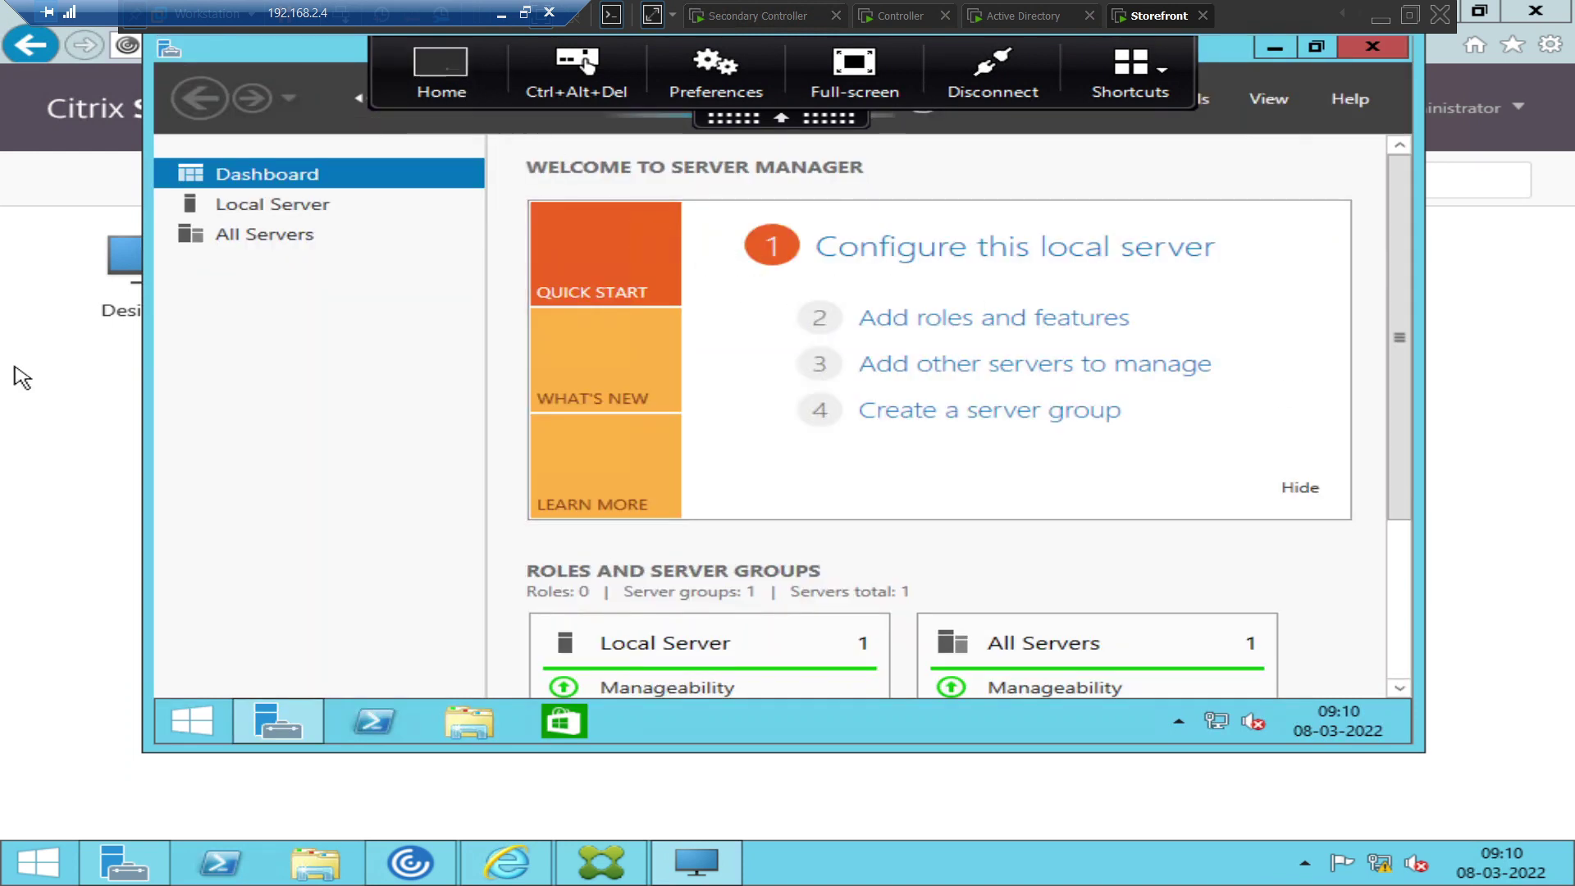
pyautogui.click(33, 449)
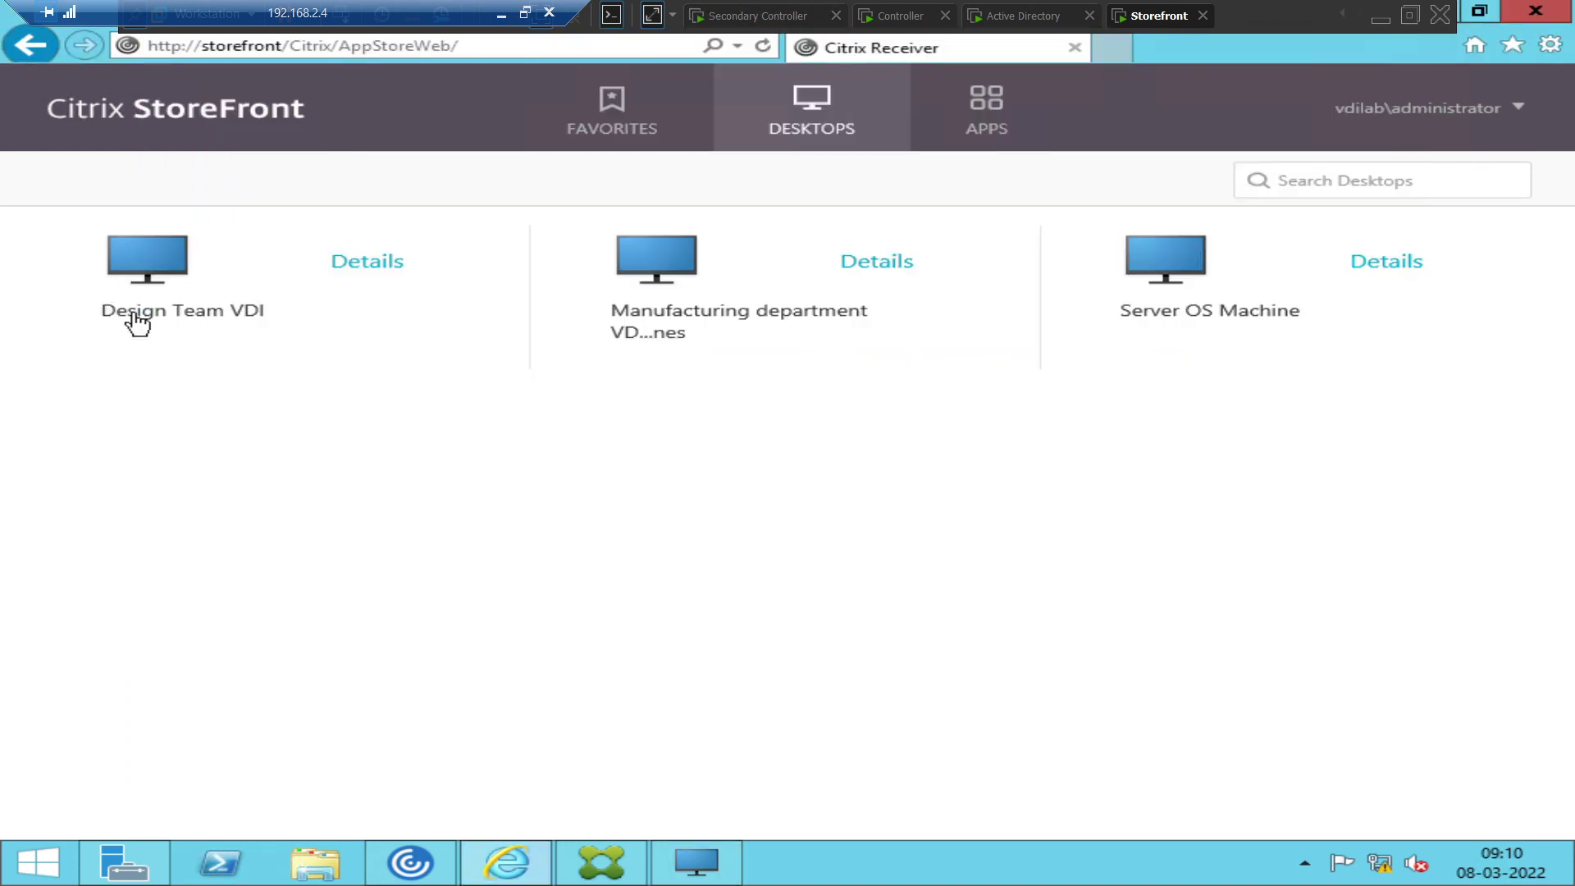
# Try Design Team VDI twice, dismissing each 'Cannot start desktop' error, then switch to the Controller session
pyautogui.click(130, 257)
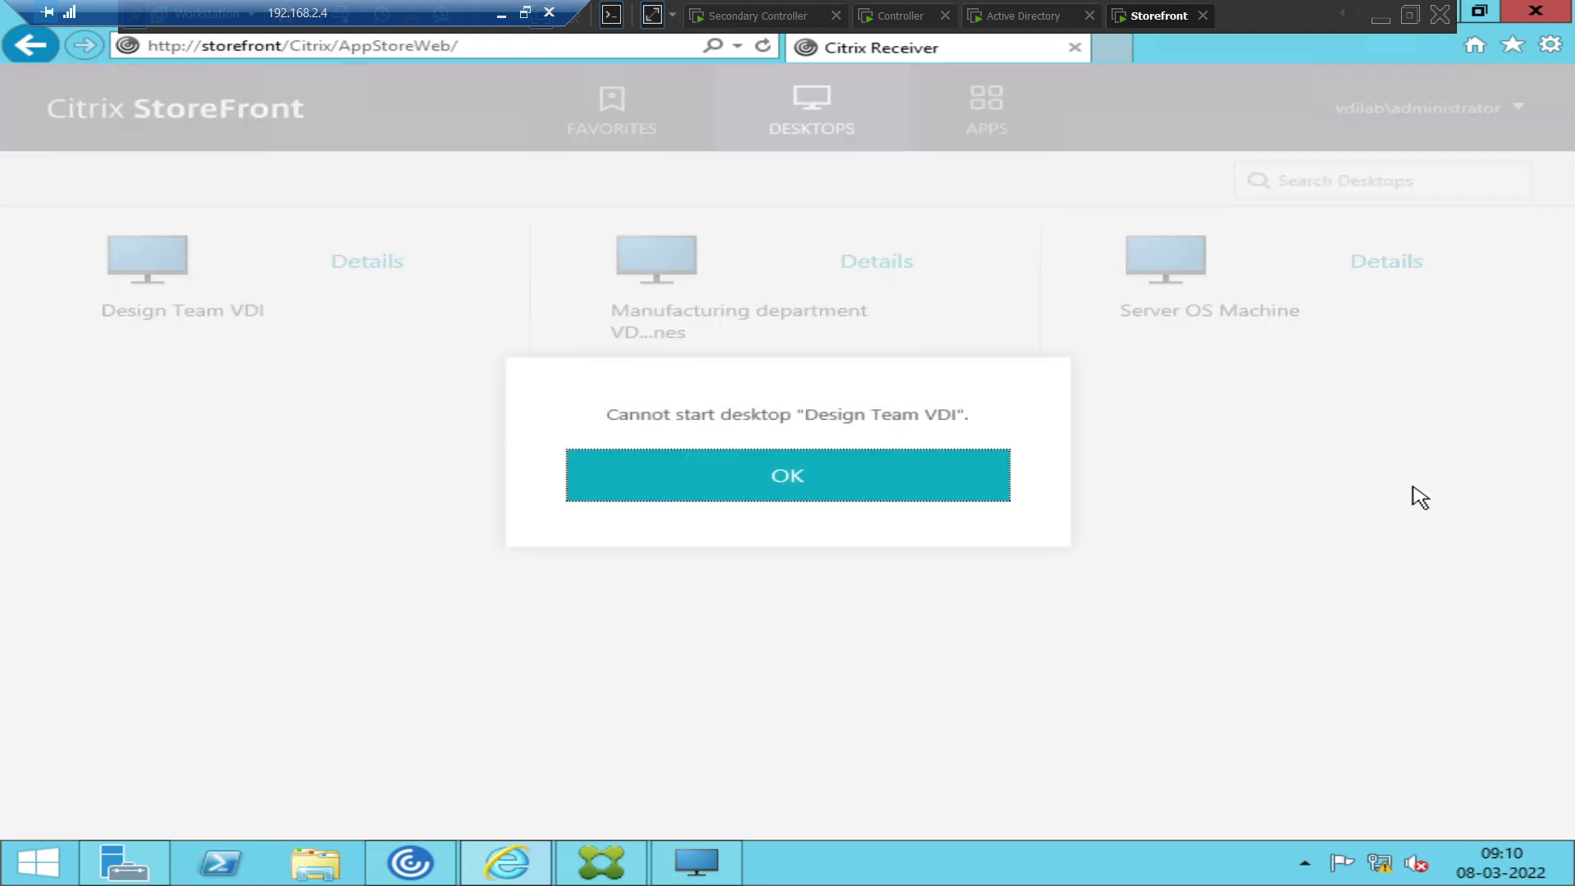
pyautogui.click(792, 474)
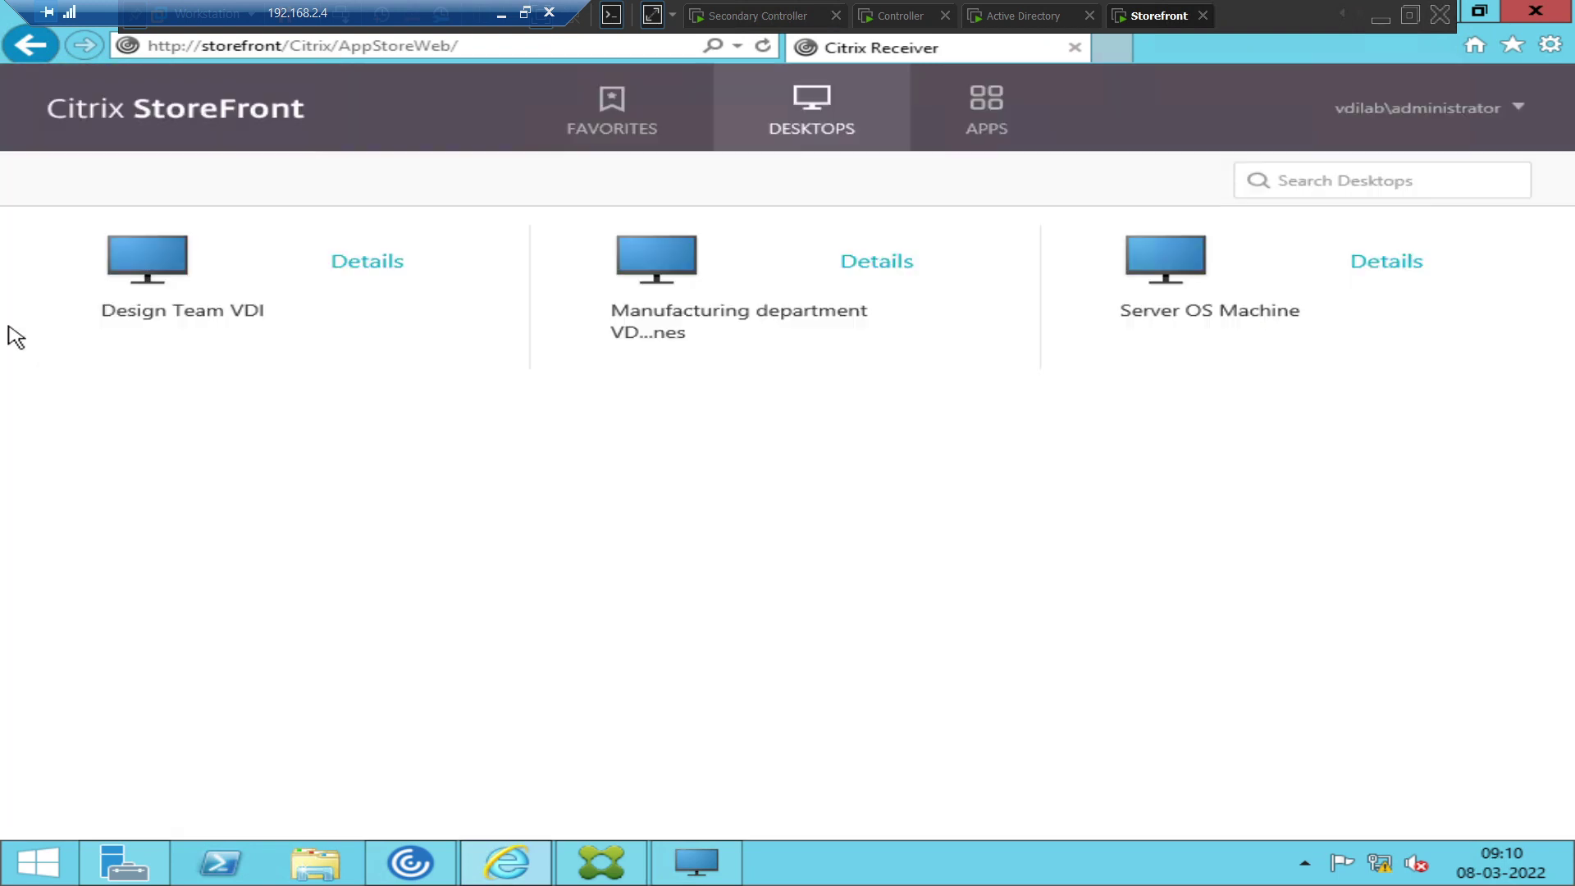
pyautogui.click(152, 261)
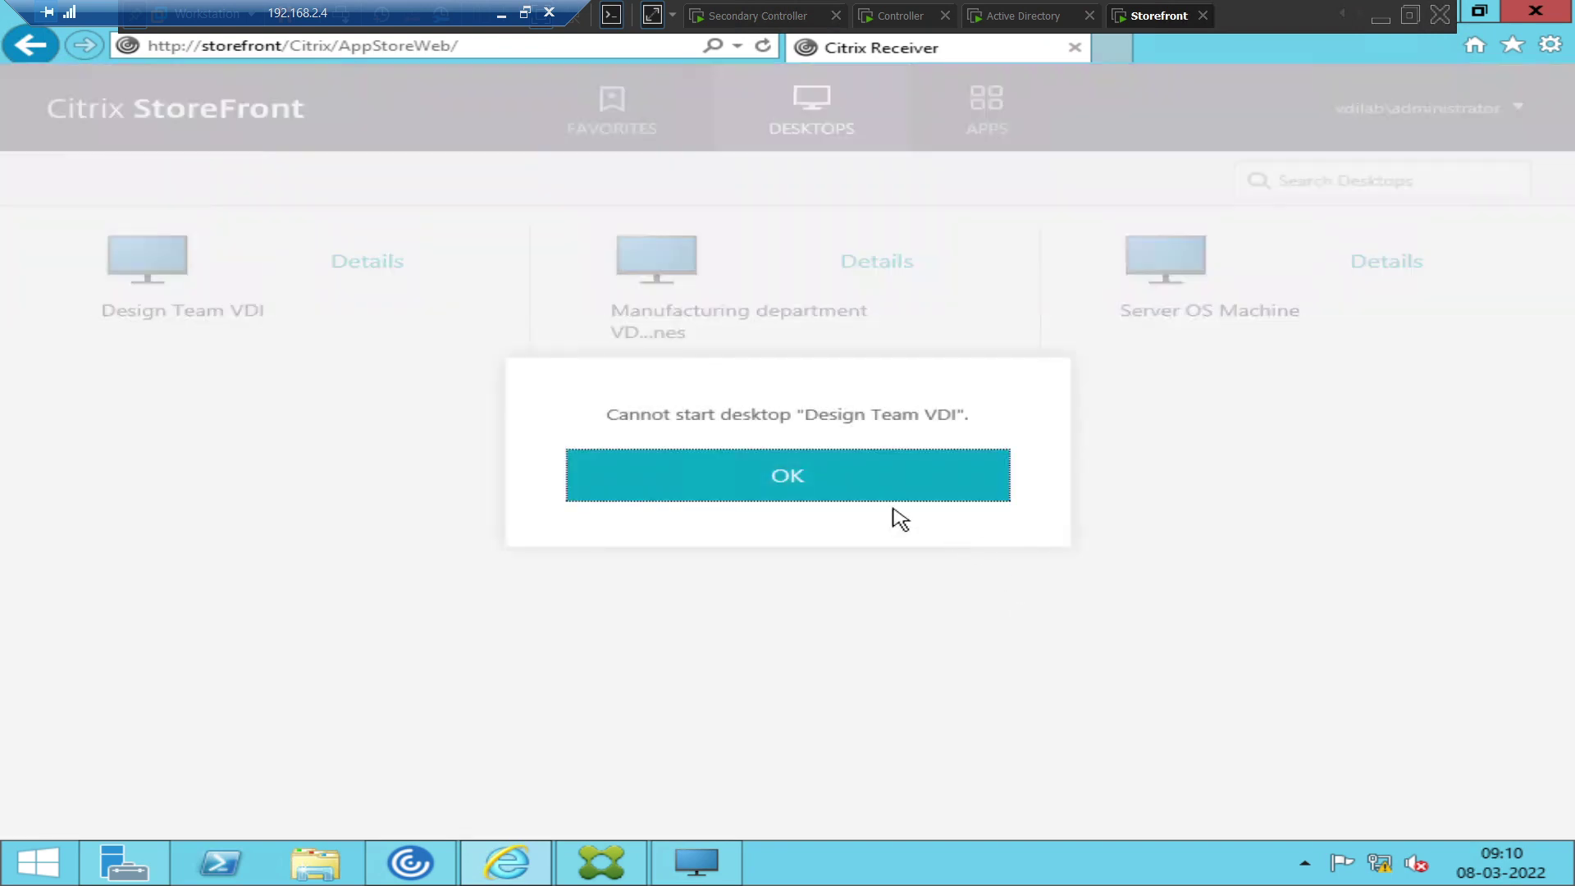
pyautogui.click(823, 481)
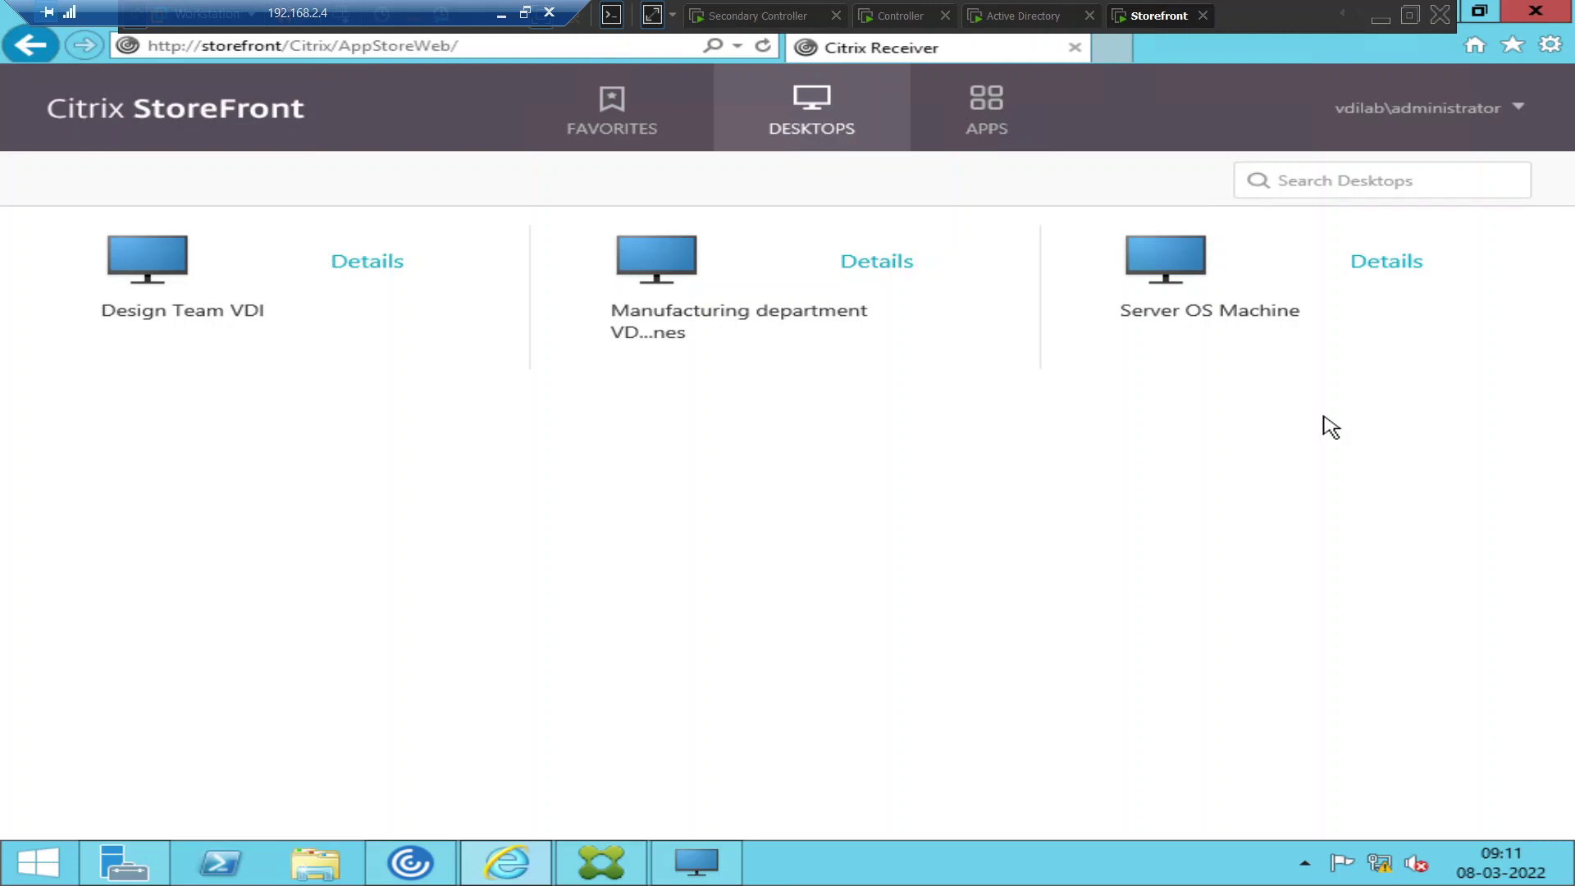
pyautogui.click(886, 20)
# Review VDIMACHINE001's general properties and VDIMACHINE02's console and network interfaces in XenCenter
pyautogui.click(827, 509)
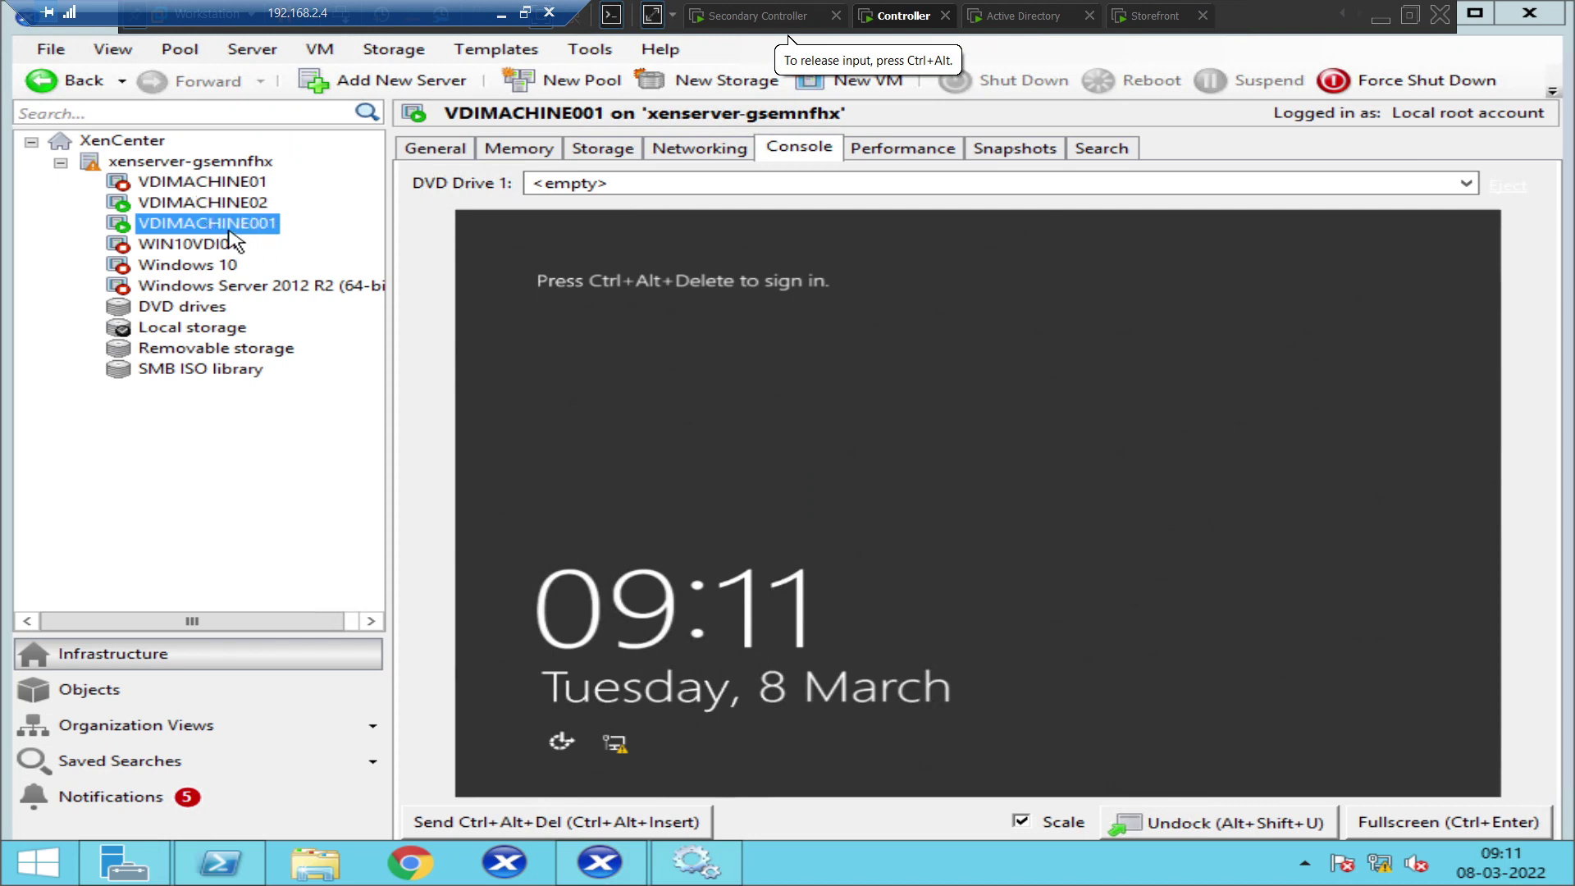
pyautogui.click(164, 218)
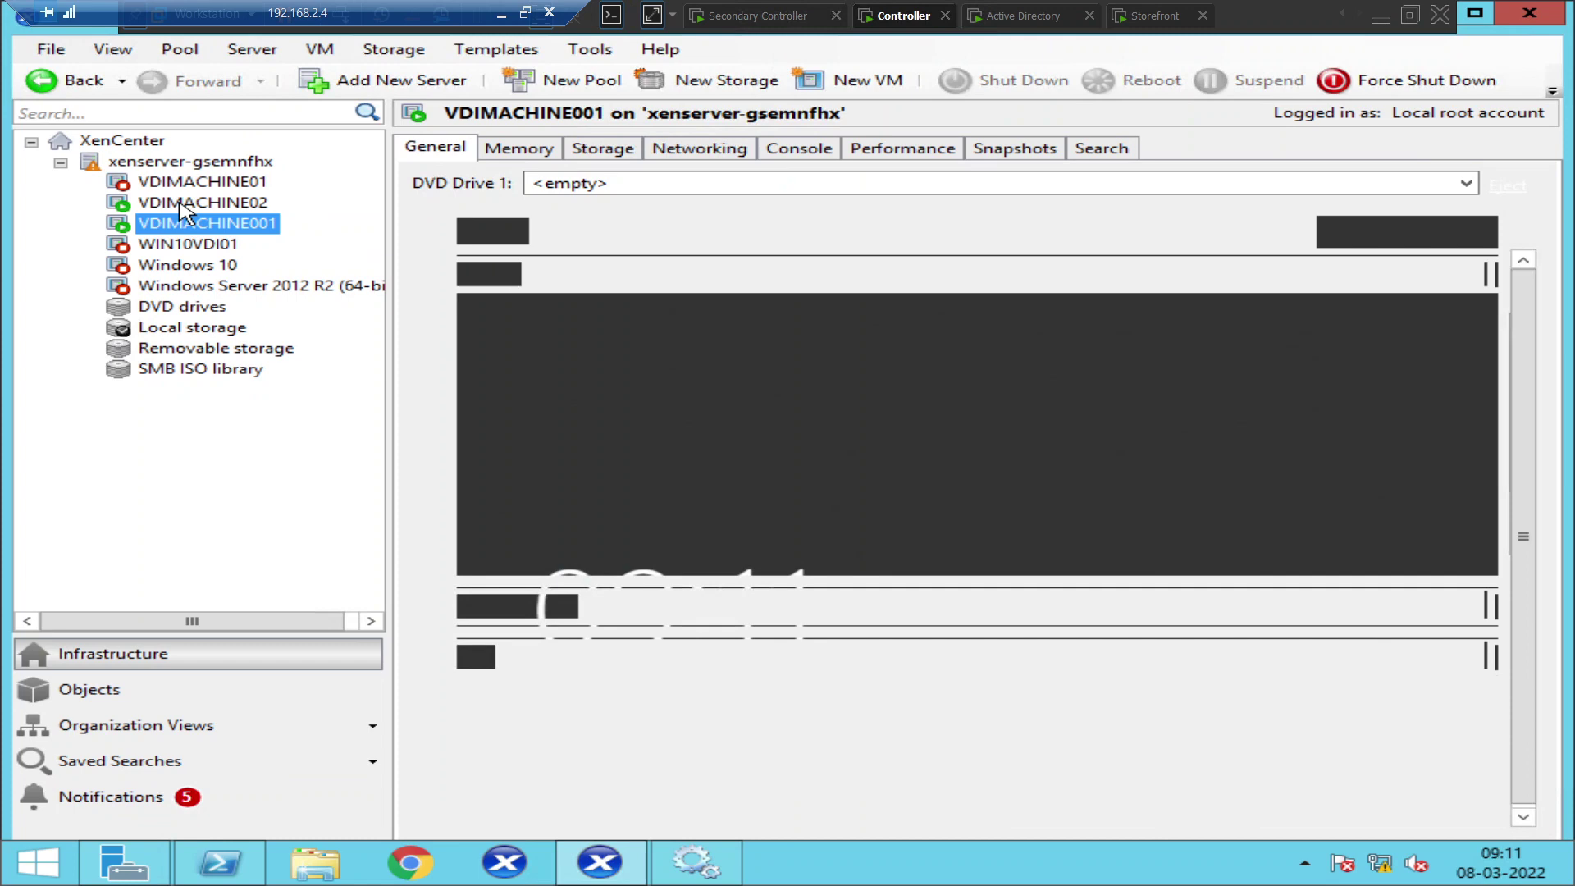
pyautogui.click(180, 204)
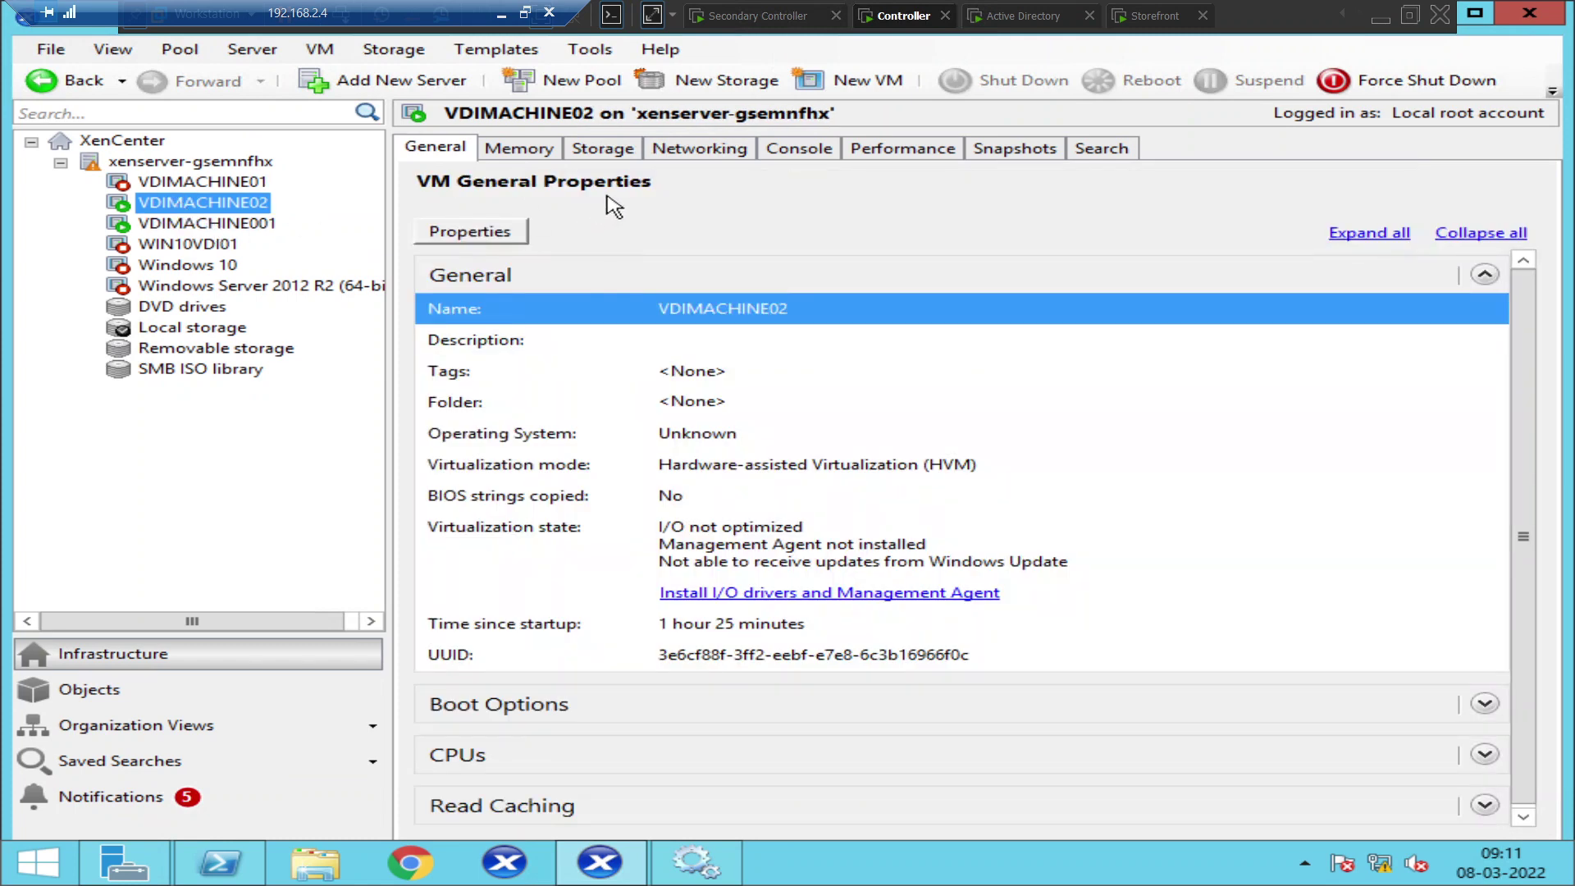
pyautogui.click(812, 156)
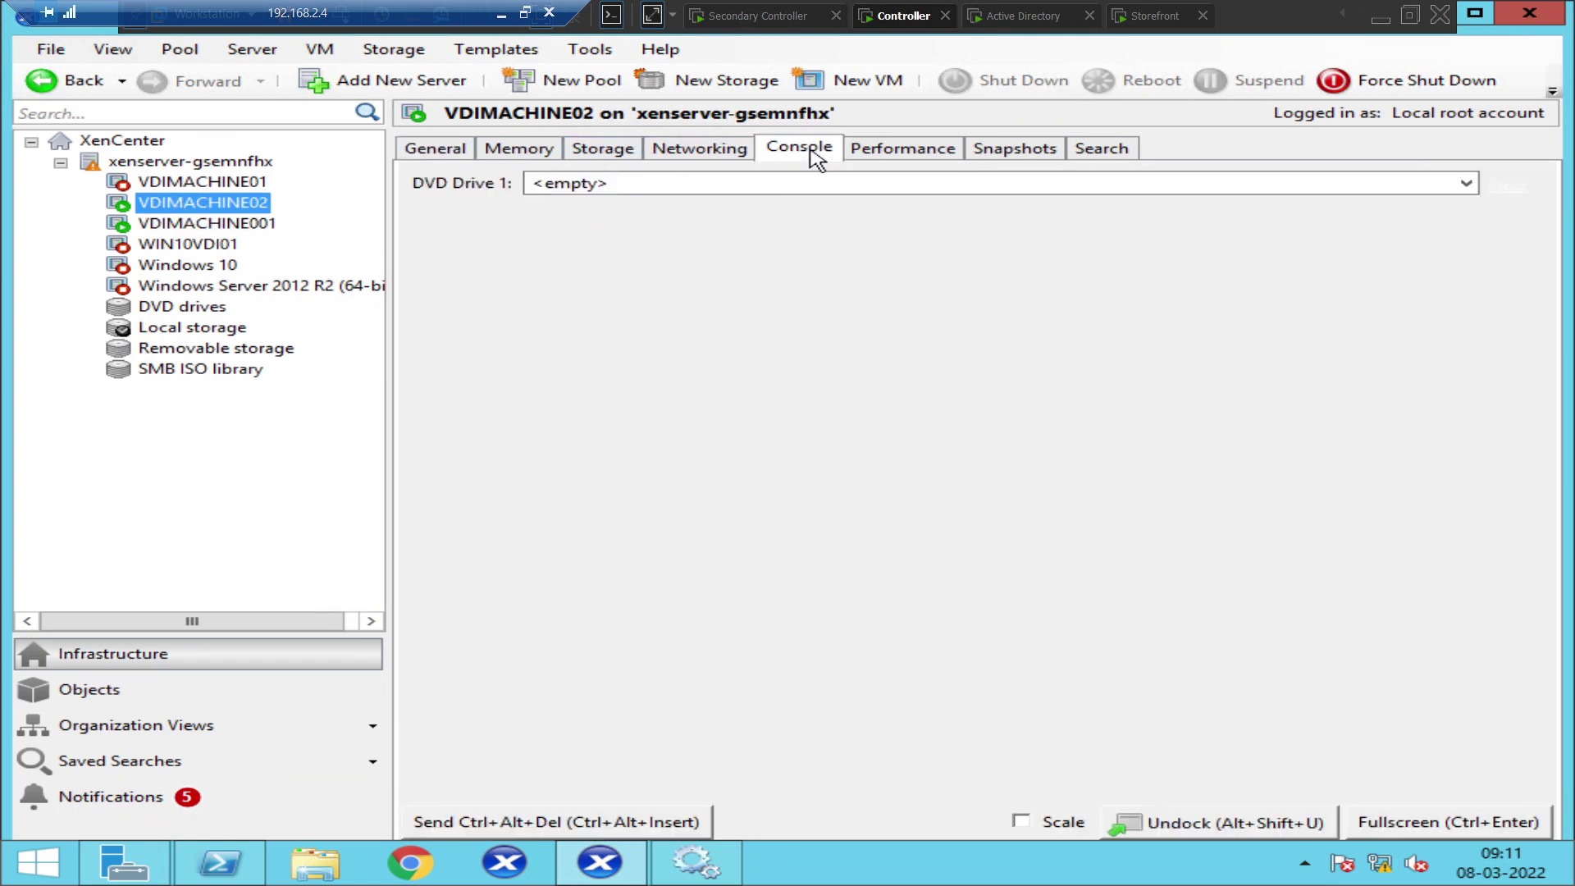
pyautogui.click(705, 147)
pyautogui.click(808, 146)
# Check VDIMACHINE001's console, then VDIMACHINE02's performance and console, both at sign-in screens
pyautogui.click(207, 224)
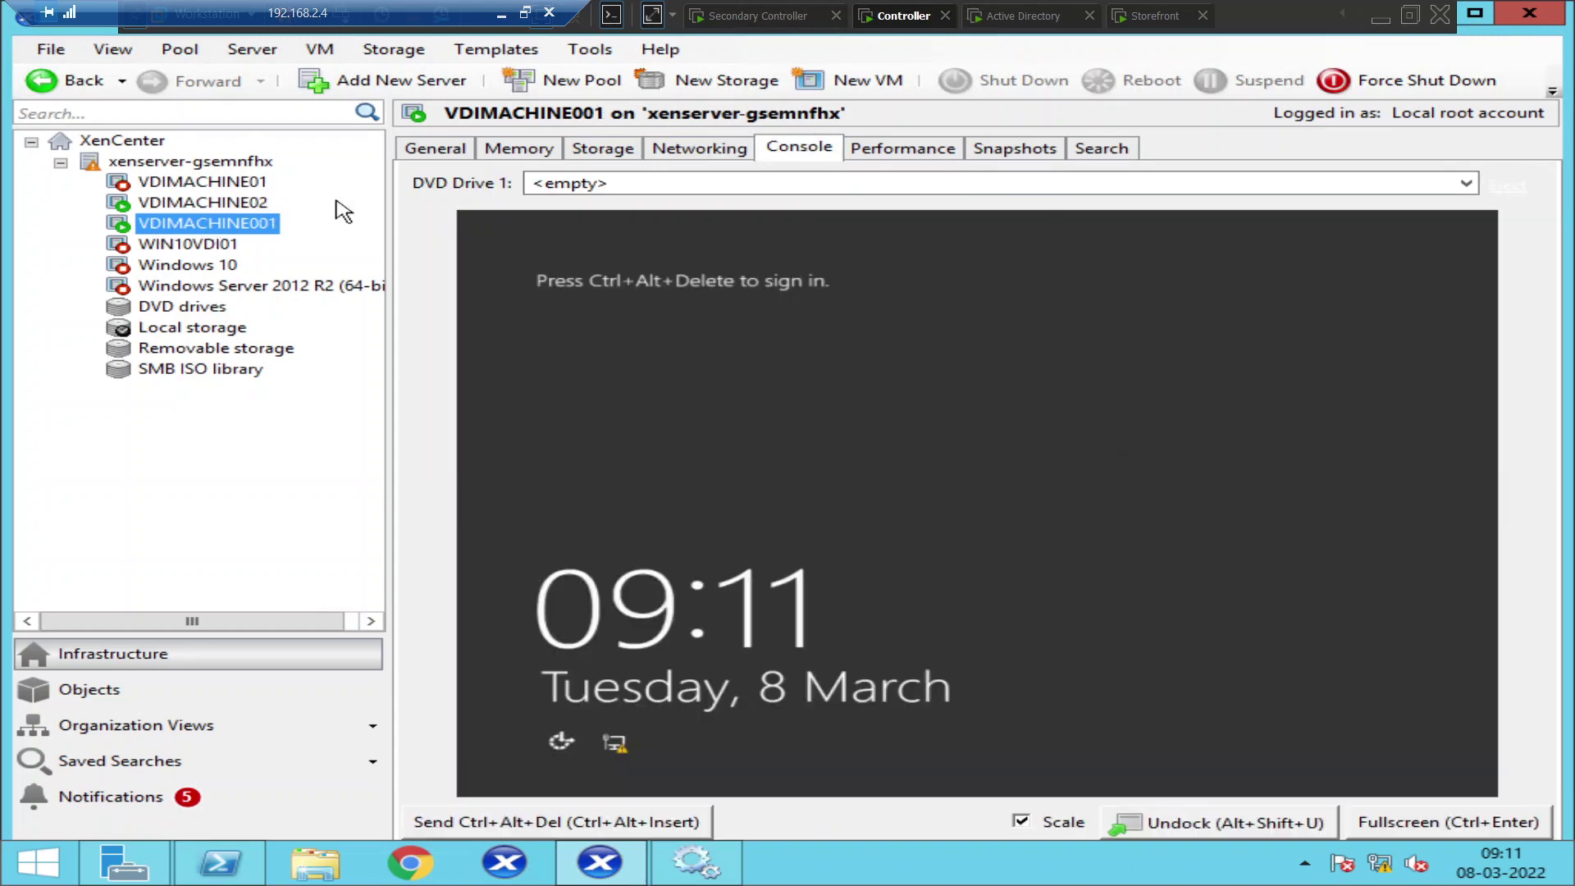
pyautogui.click(197, 205)
pyautogui.click(907, 153)
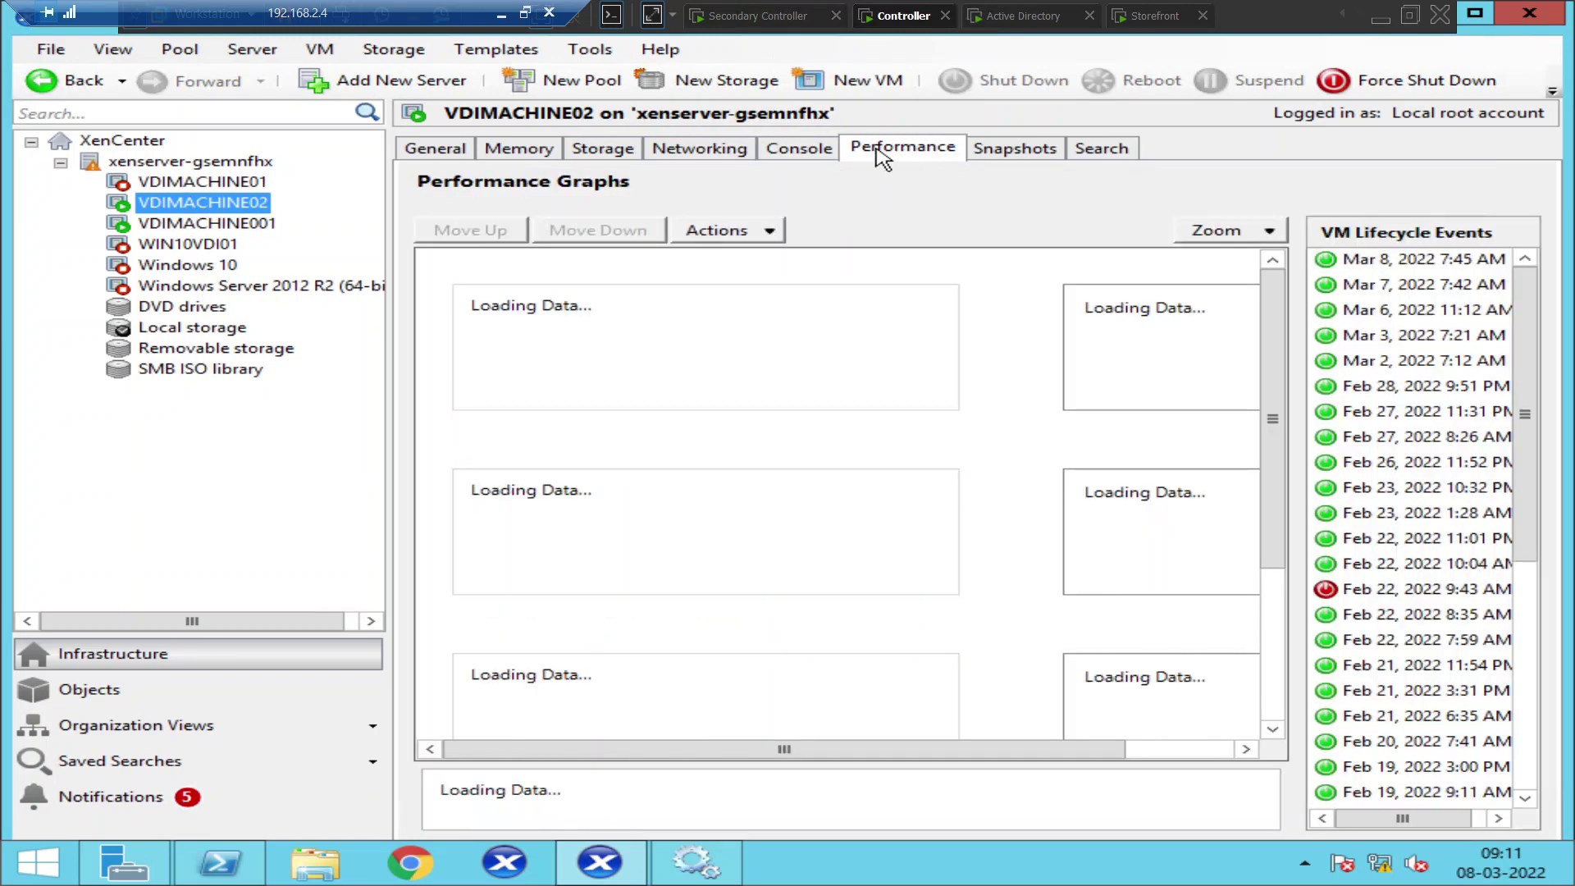
pyautogui.click(820, 152)
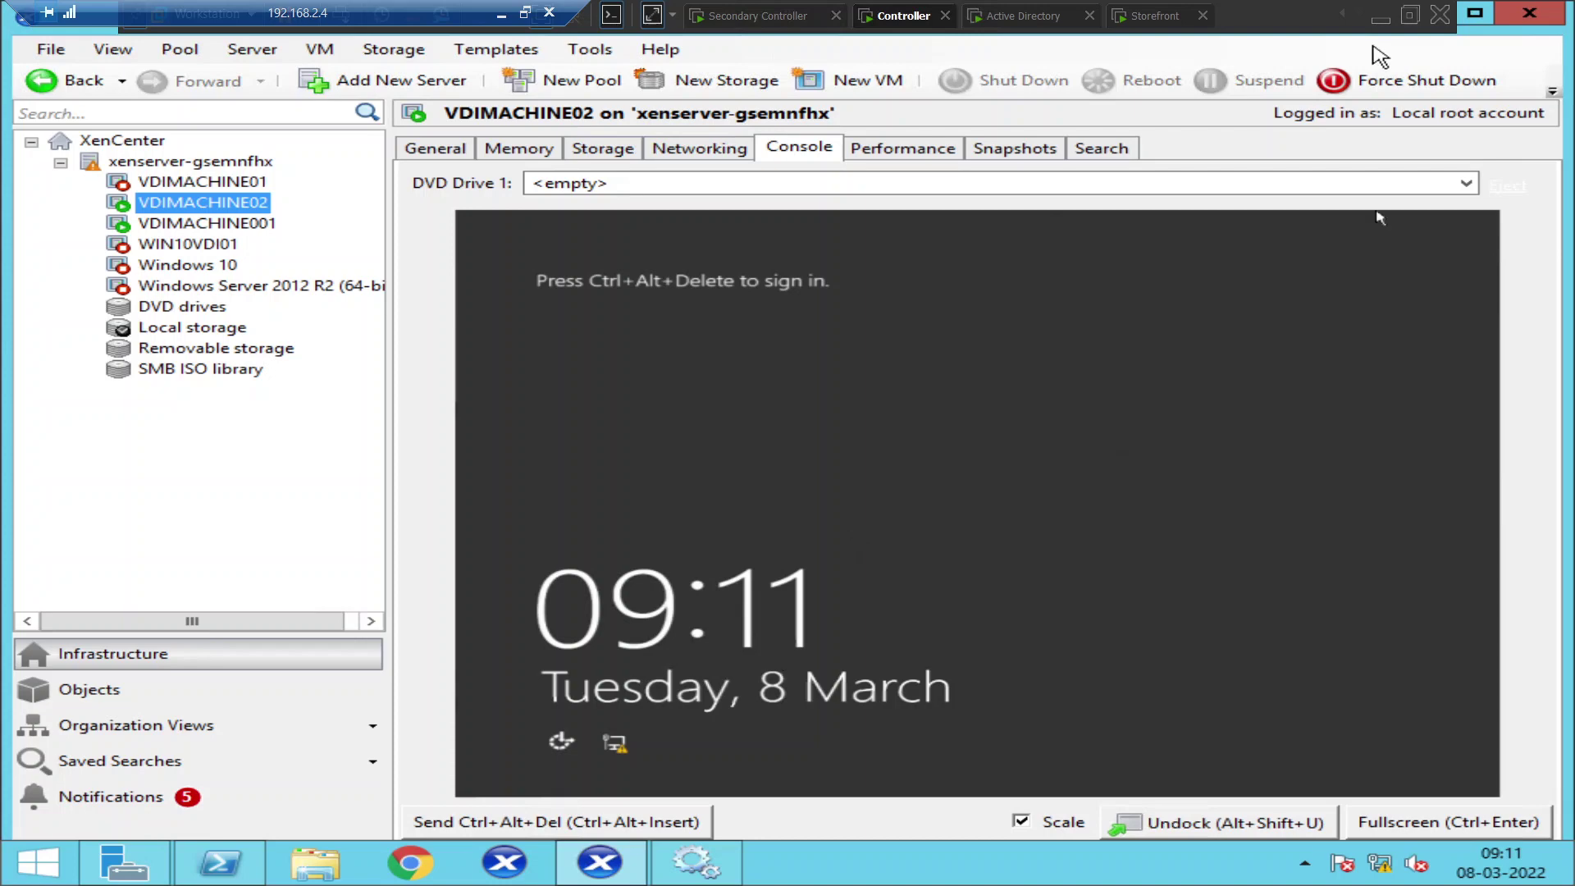
# Return to the StoreFront session and log the administrator off
pyautogui.click(1157, 15)
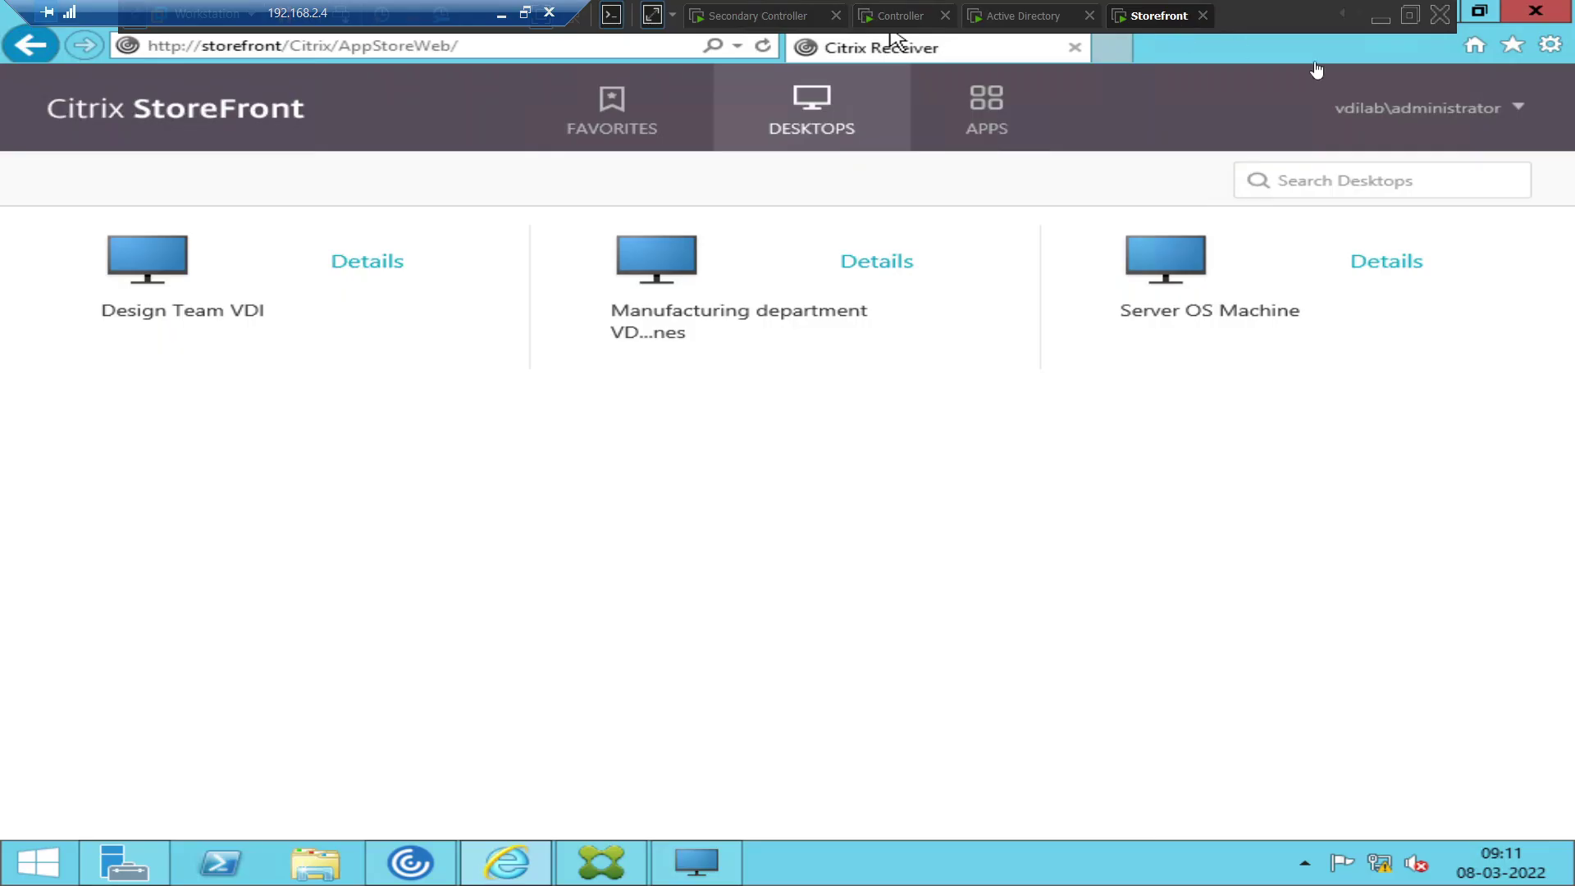
pyautogui.click(787, 36)
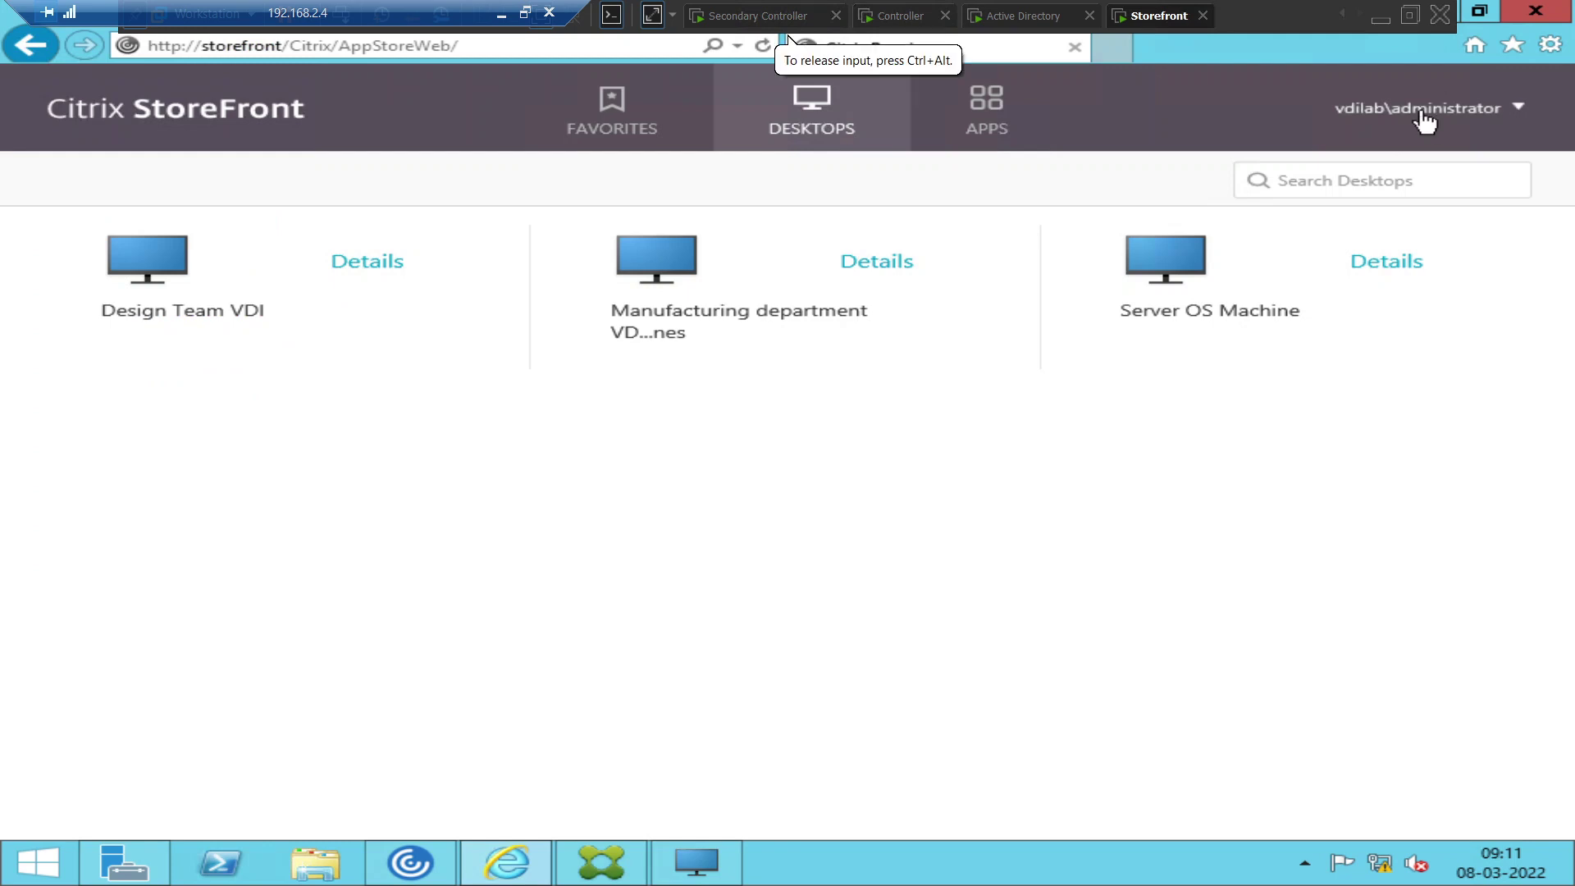
pyautogui.click(1444, 115)
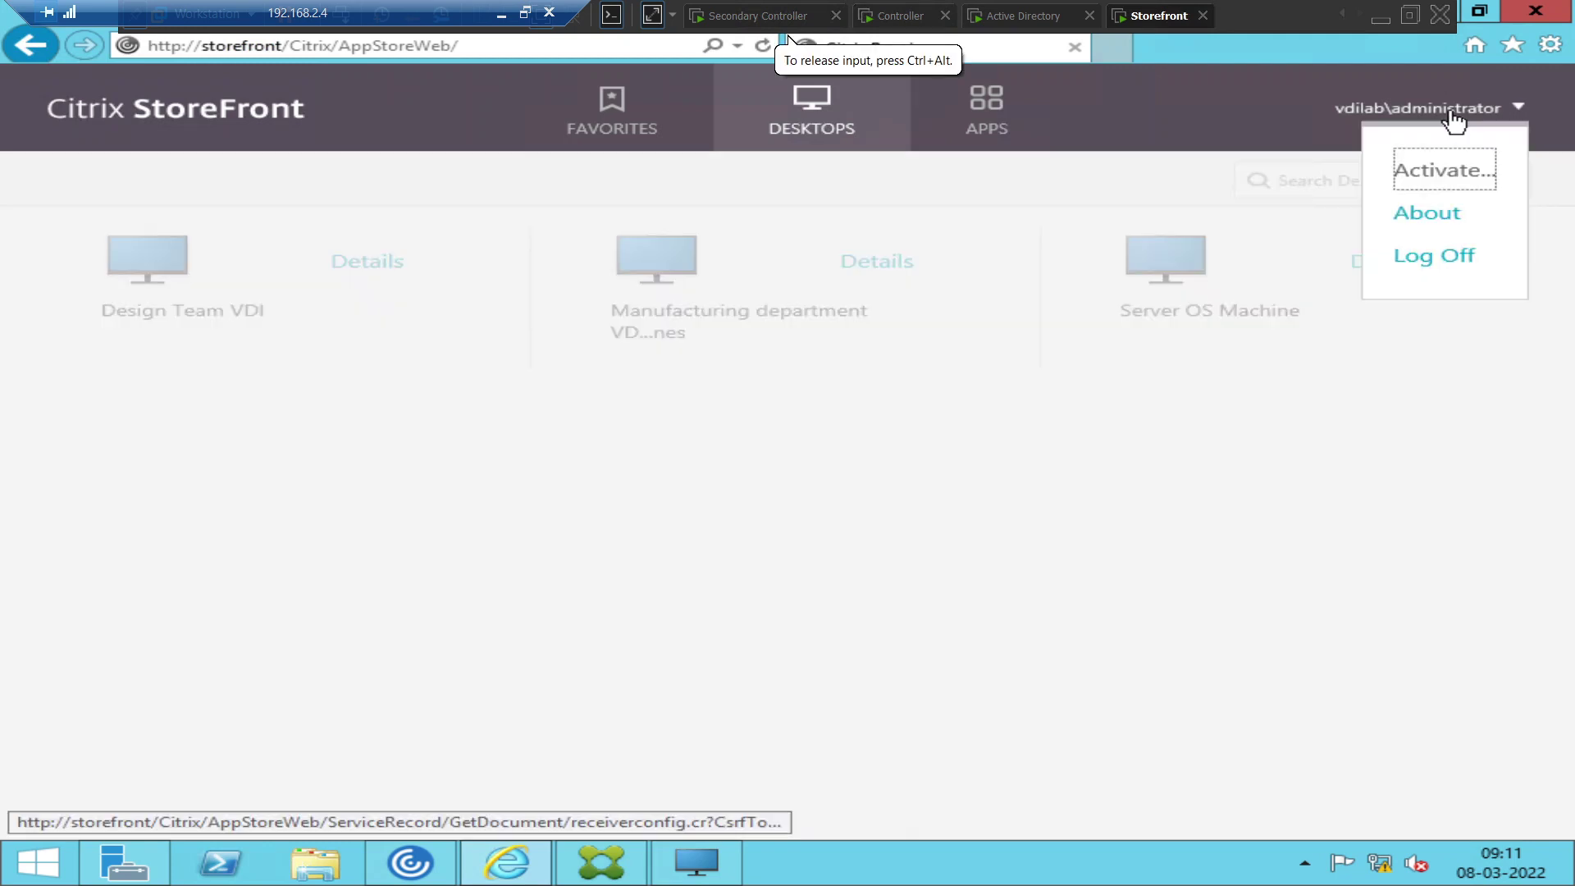
pyautogui.click(1436, 257)
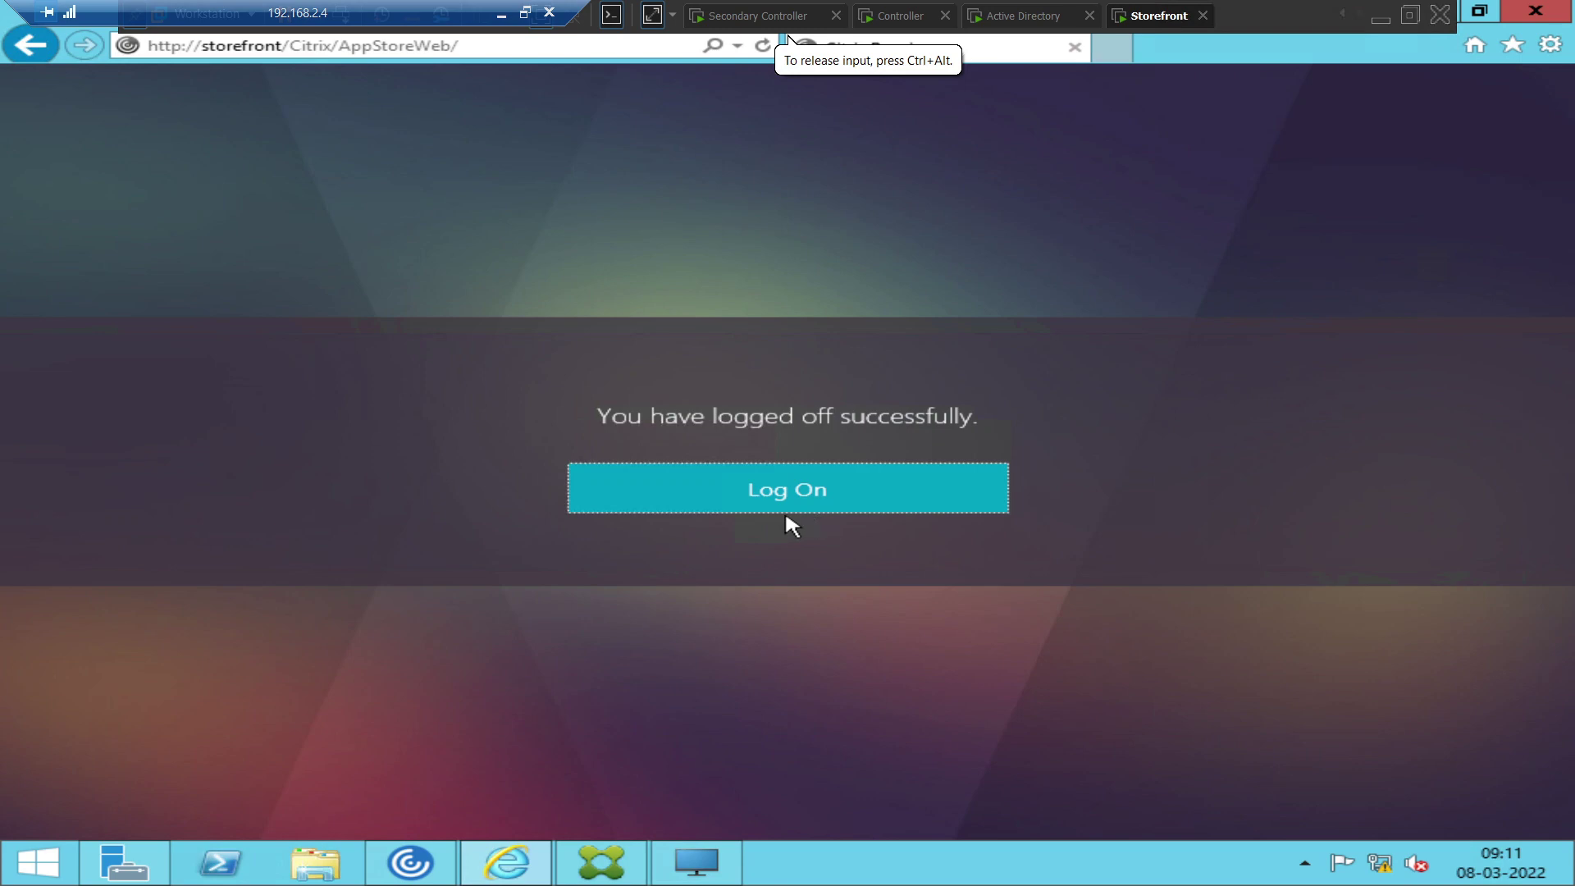
# Log back on to StoreFront with a different domain user's name and password
pyautogui.click(767, 496)
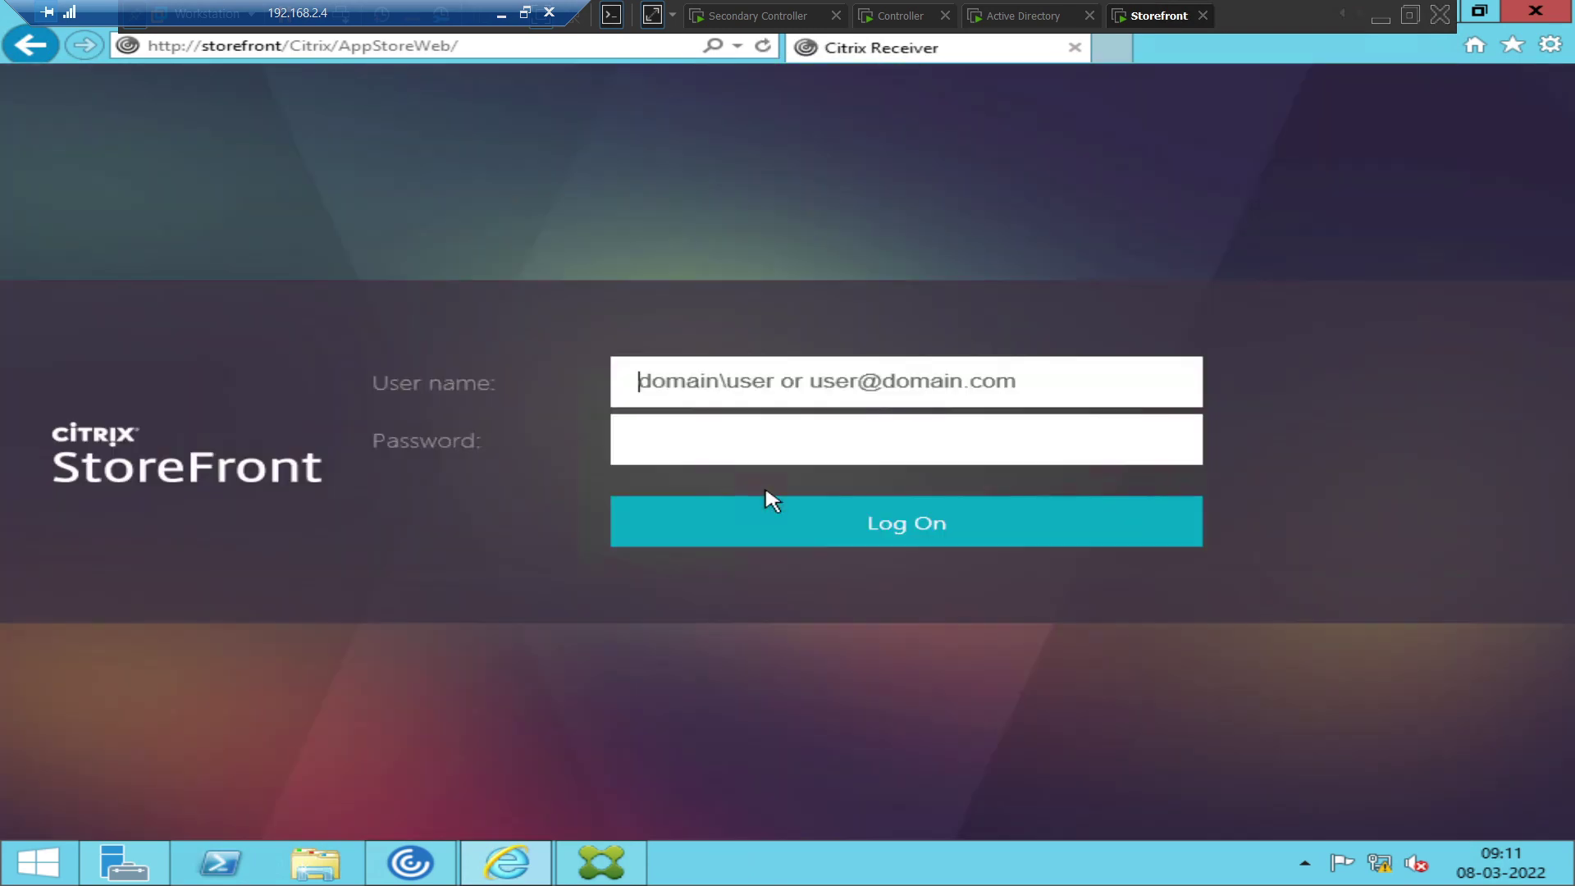
pyautogui.write('vdilab\\')
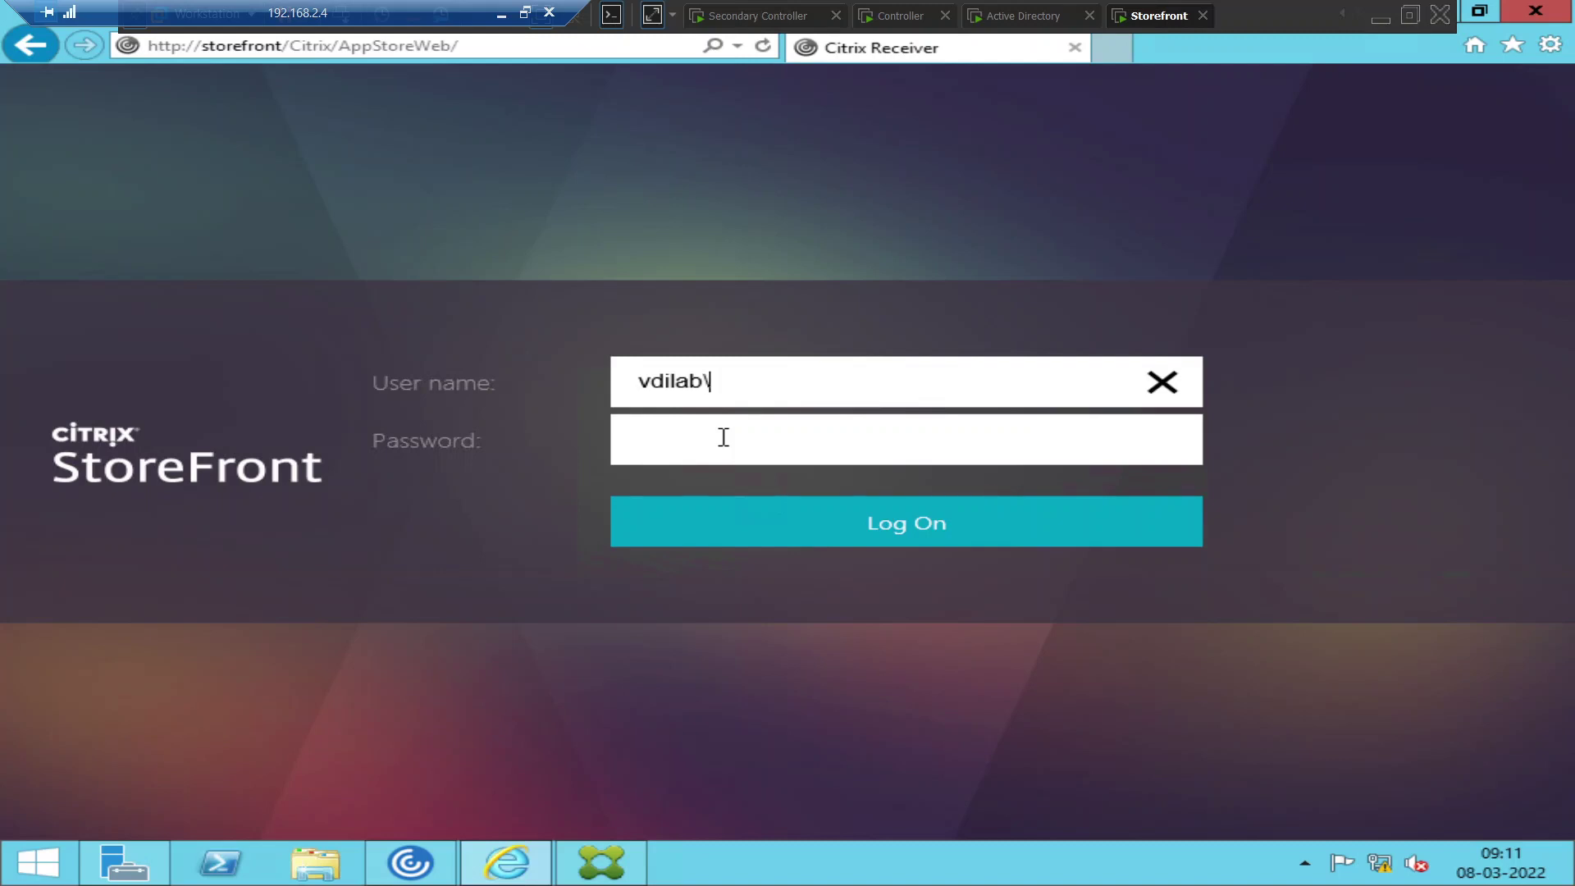
pyautogui.write('tom')
pyautogui.click(723, 437)
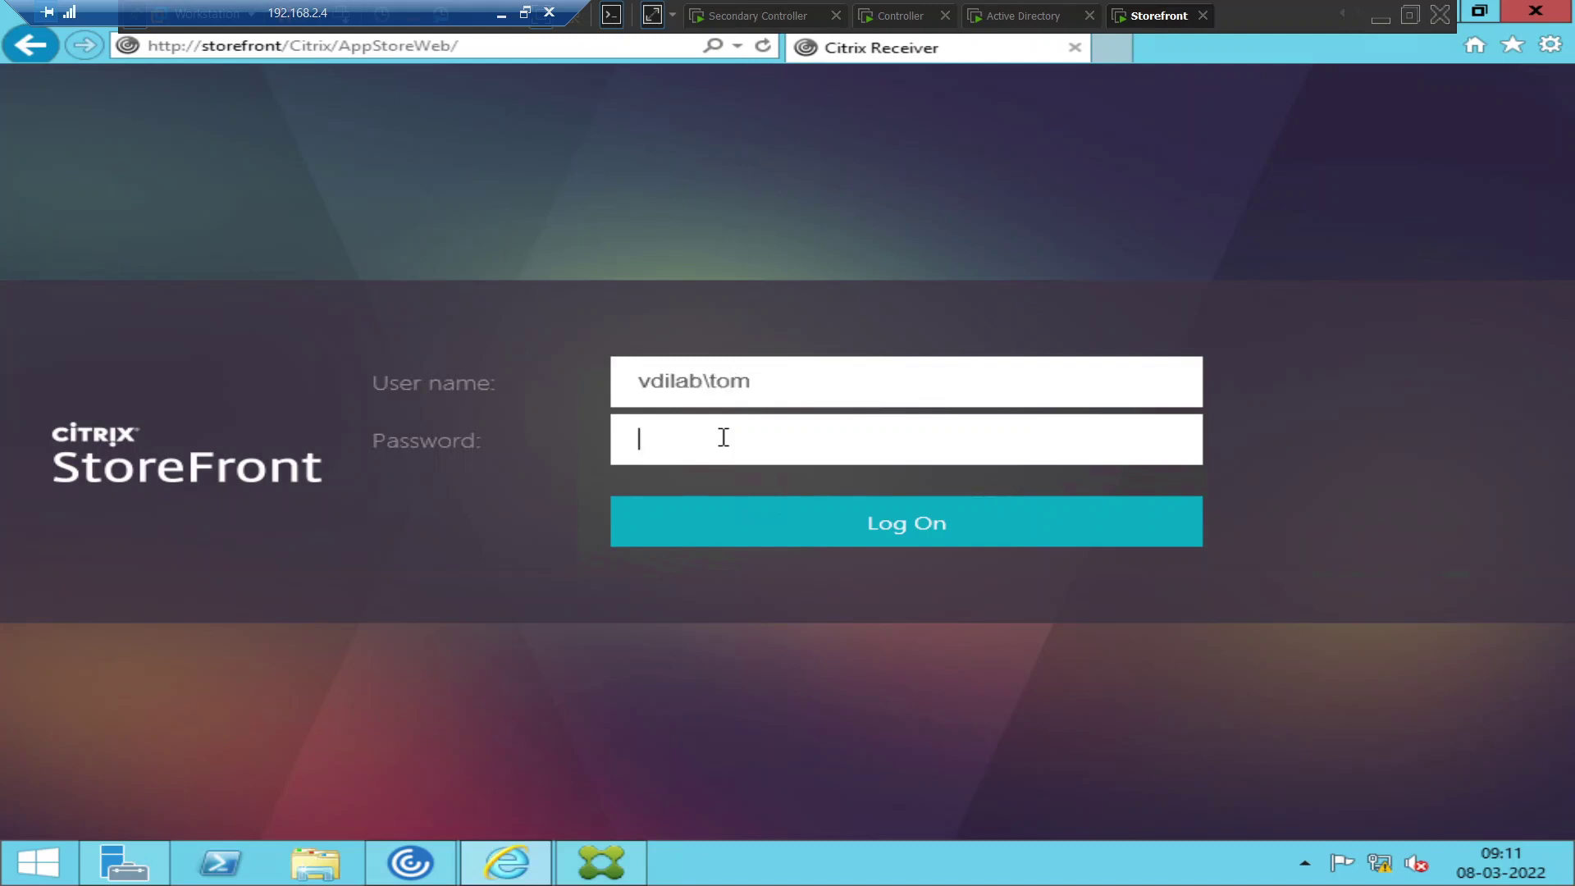
pyautogui.write('Pa')
pyautogui.press('Return')
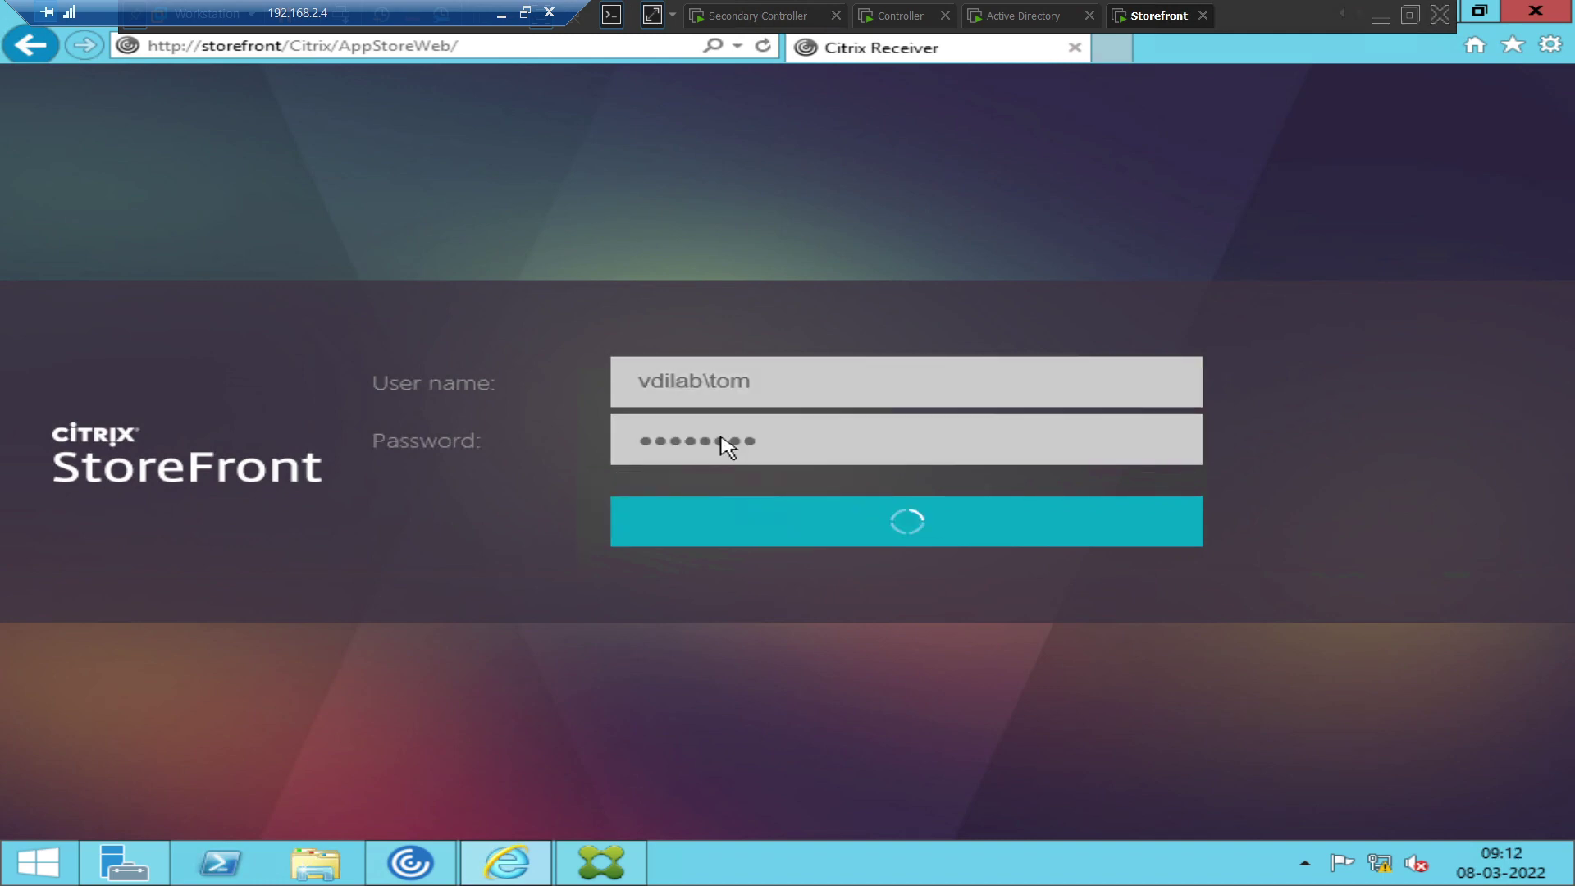
# Try launching Design Team VDI as this user and dismiss the cannot-start error
pyautogui.click(836, 136)
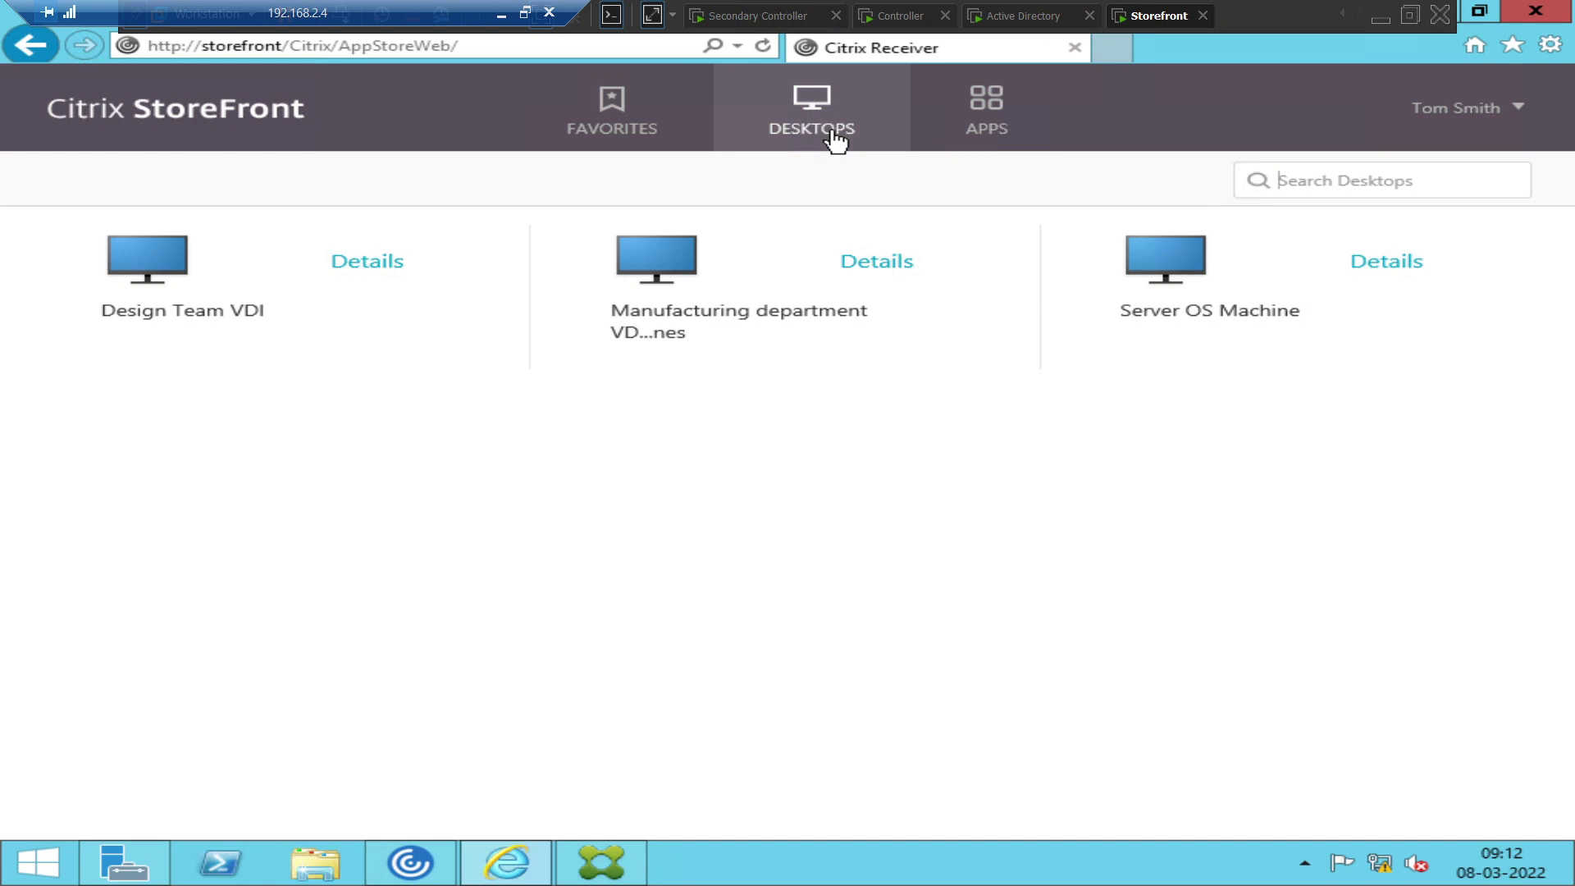
pyautogui.click(140, 275)
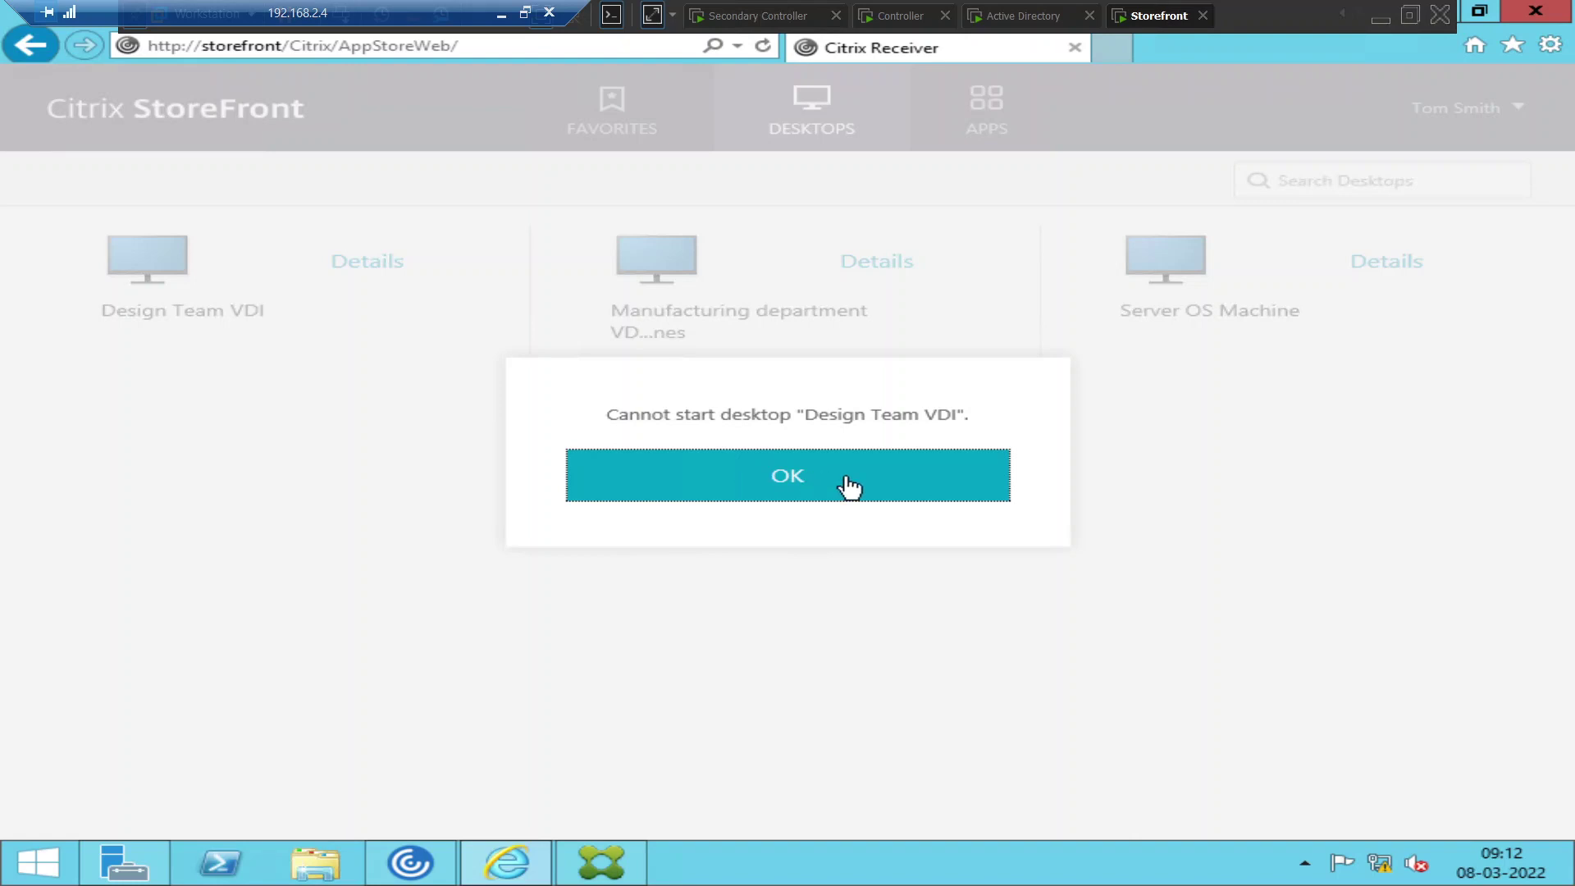
pyautogui.click(790, 479)
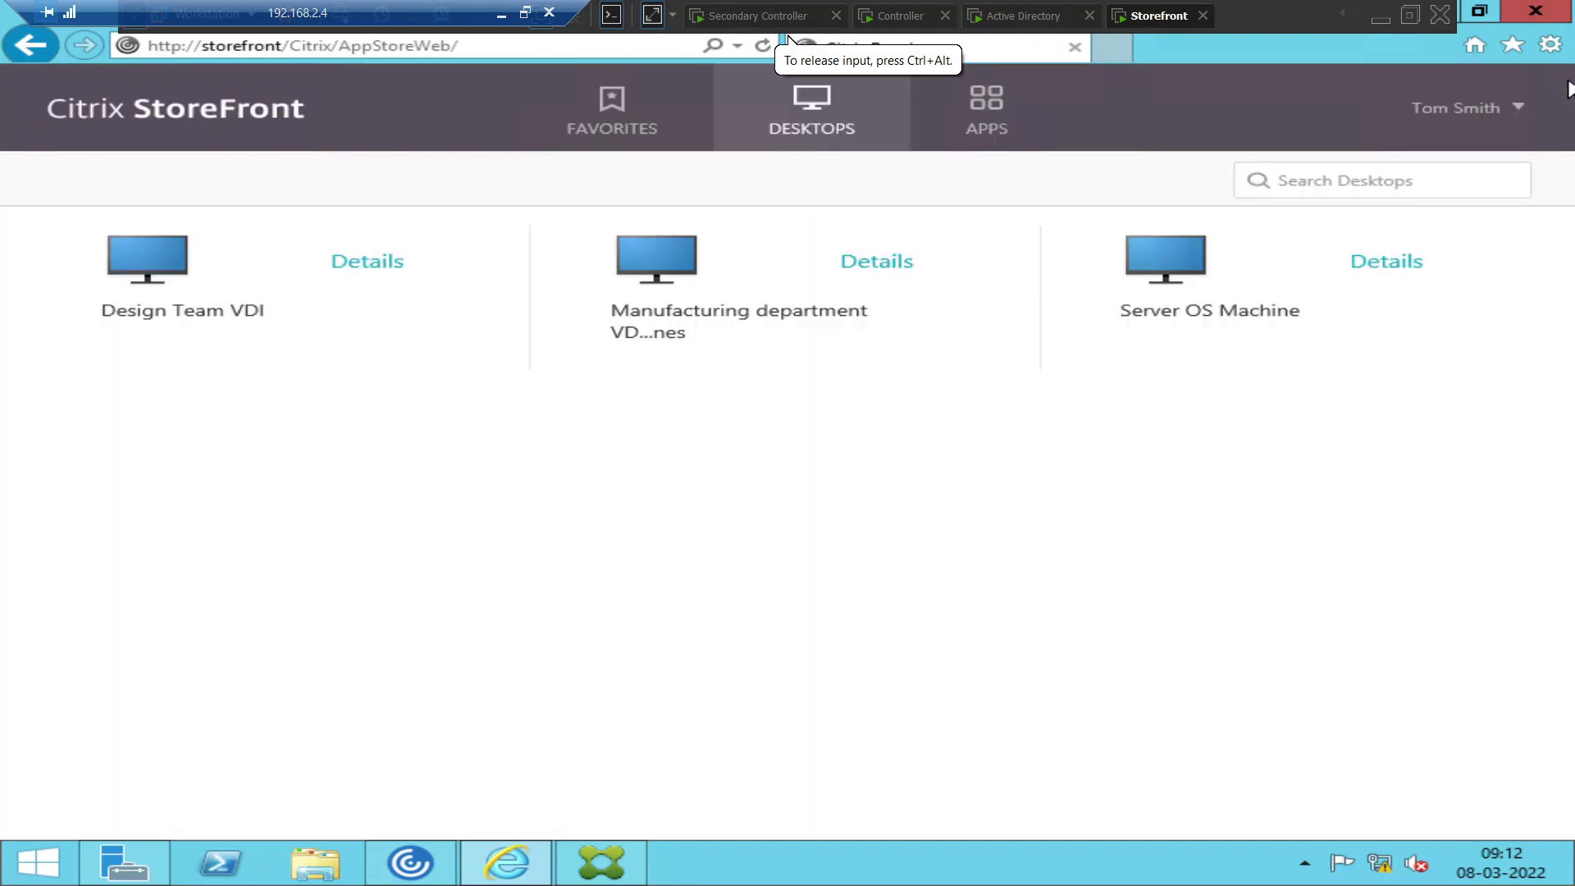
# Log the user off StoreFront and open the StoreFront management console
pyautogui.click(1486, 122)
pyautogui.click(1437, 262)
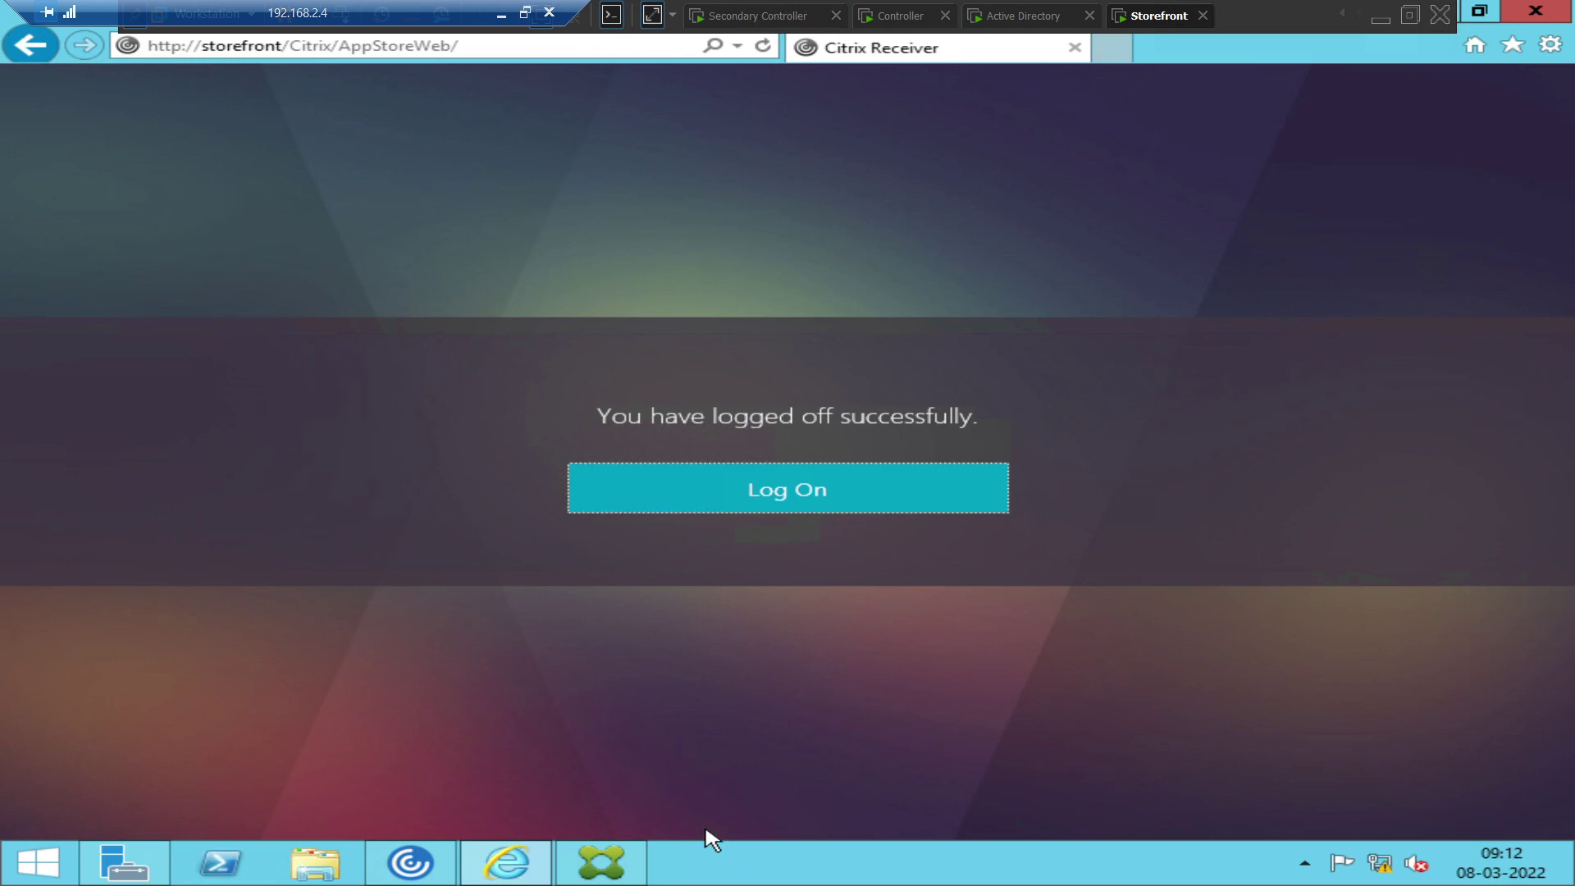
pyautogui.click(594, 876)
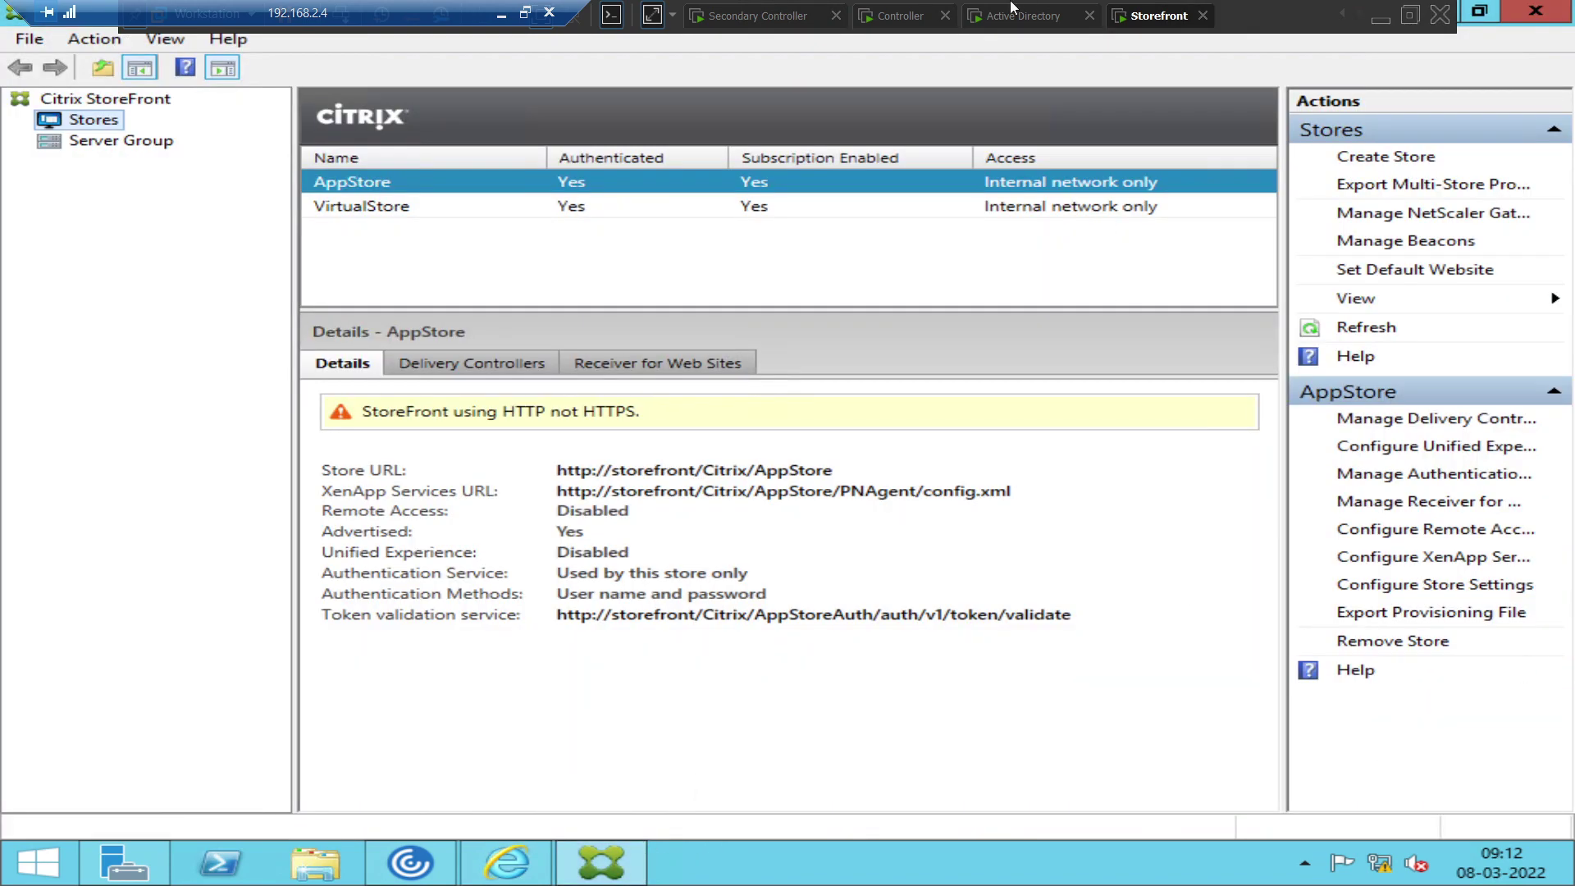
# On the Controller machine, search Windows for 'studio' and launch Citrix Studio
pyautogui.click(926, 19)
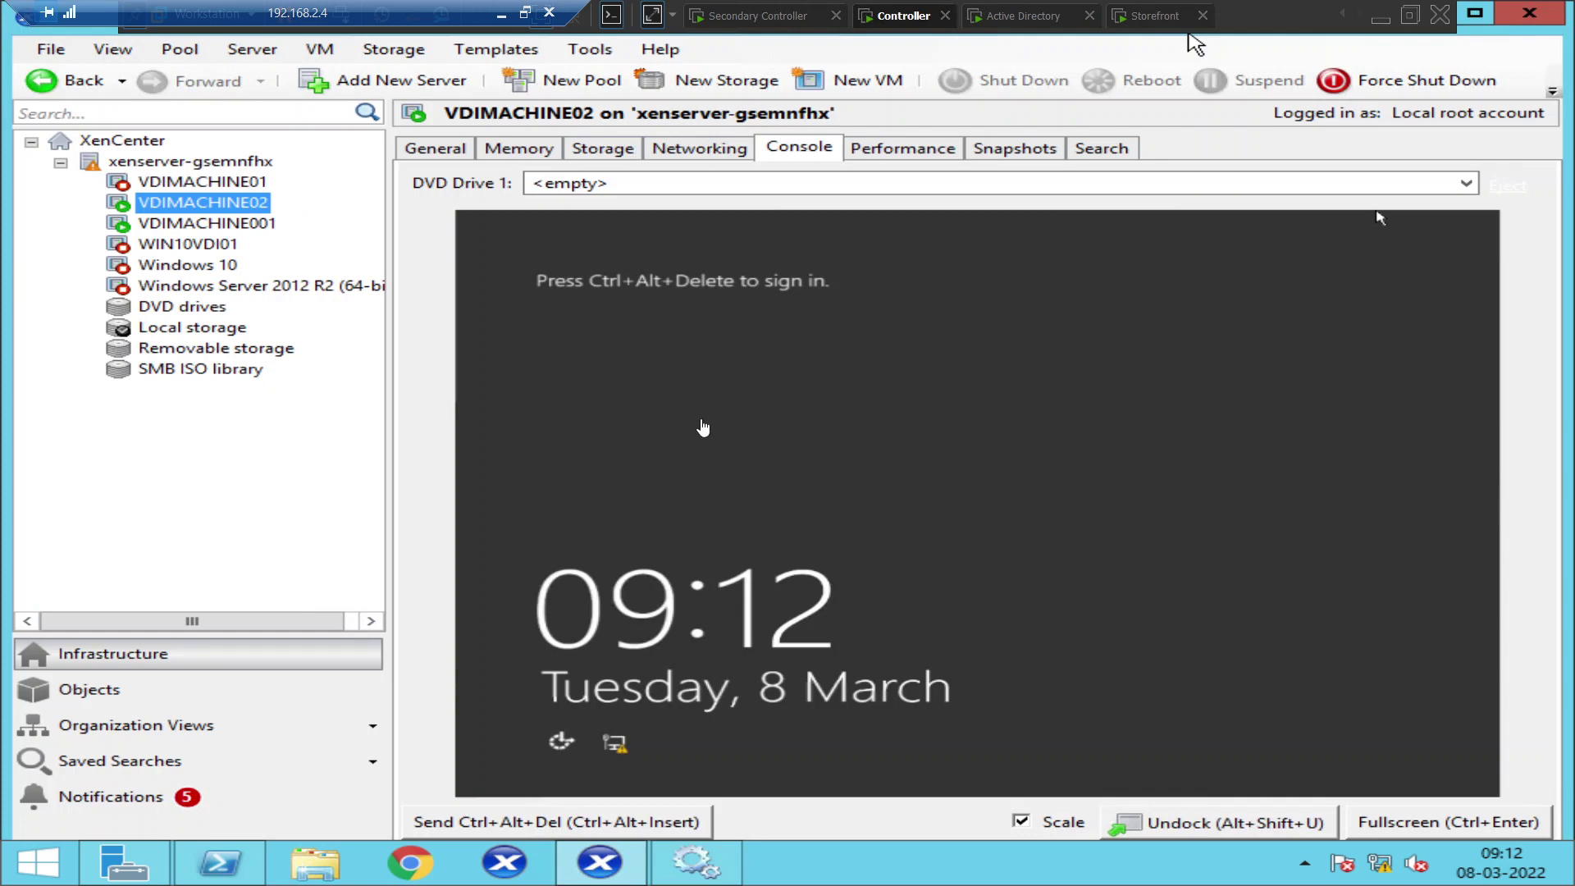
pyautogui.moveTo(1507, 566)
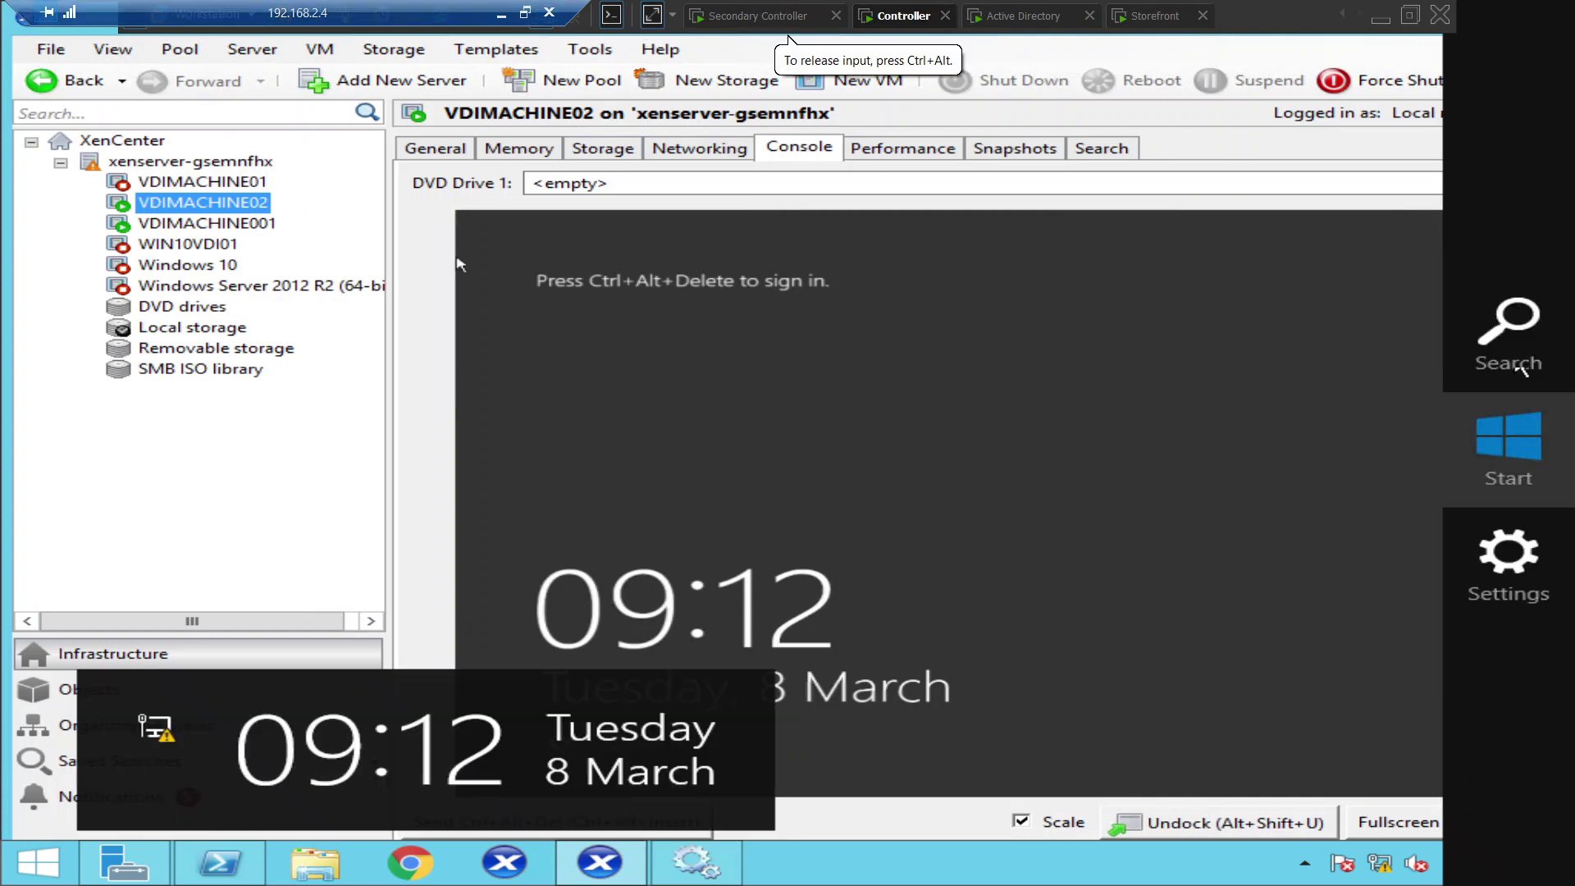
pyautogui.click(1510, 332)
pyautogui.write('studio')
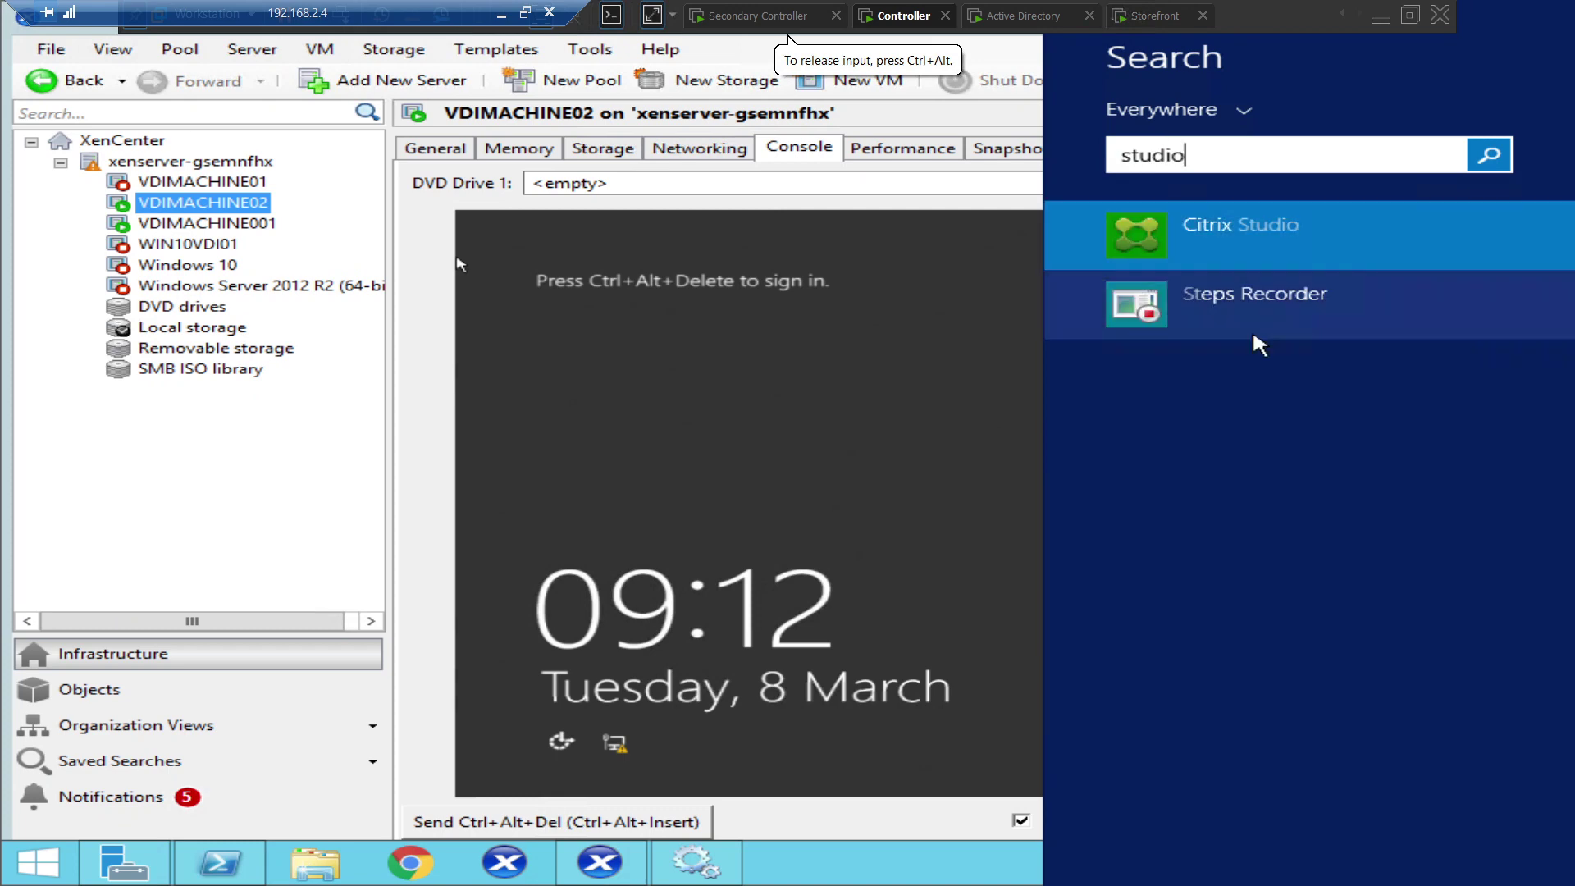
pyautogui.click(1249, 261)
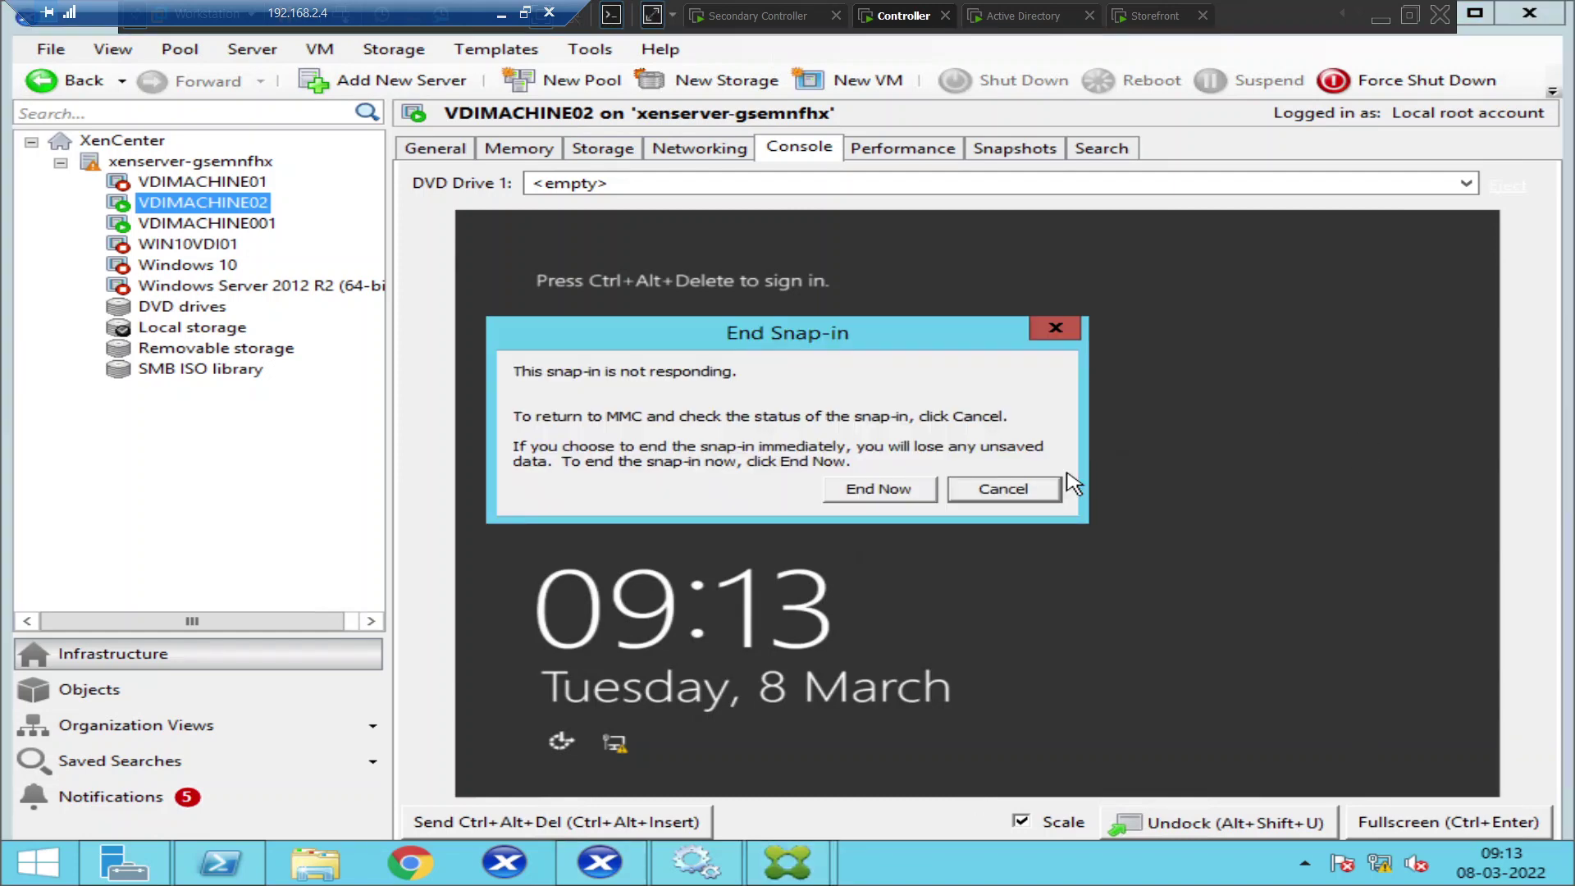
# List the Design Team VDI Group's machines under Delivery Groups and widen the Maintenance Mode column
pyautogui.click(1046, 489)
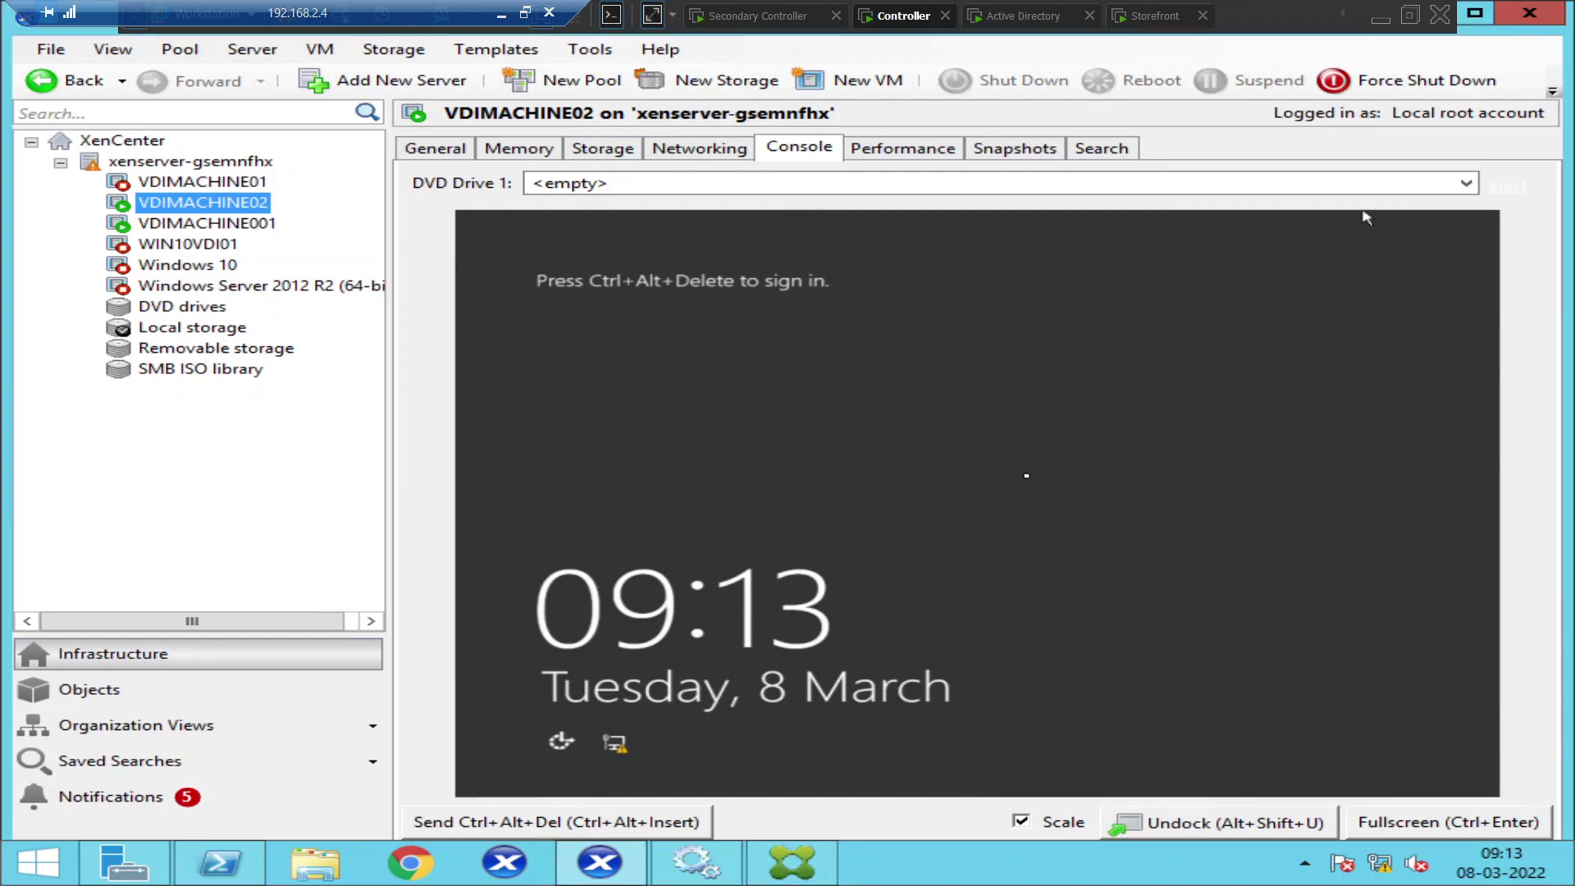
pyautogui.click(787, 874)
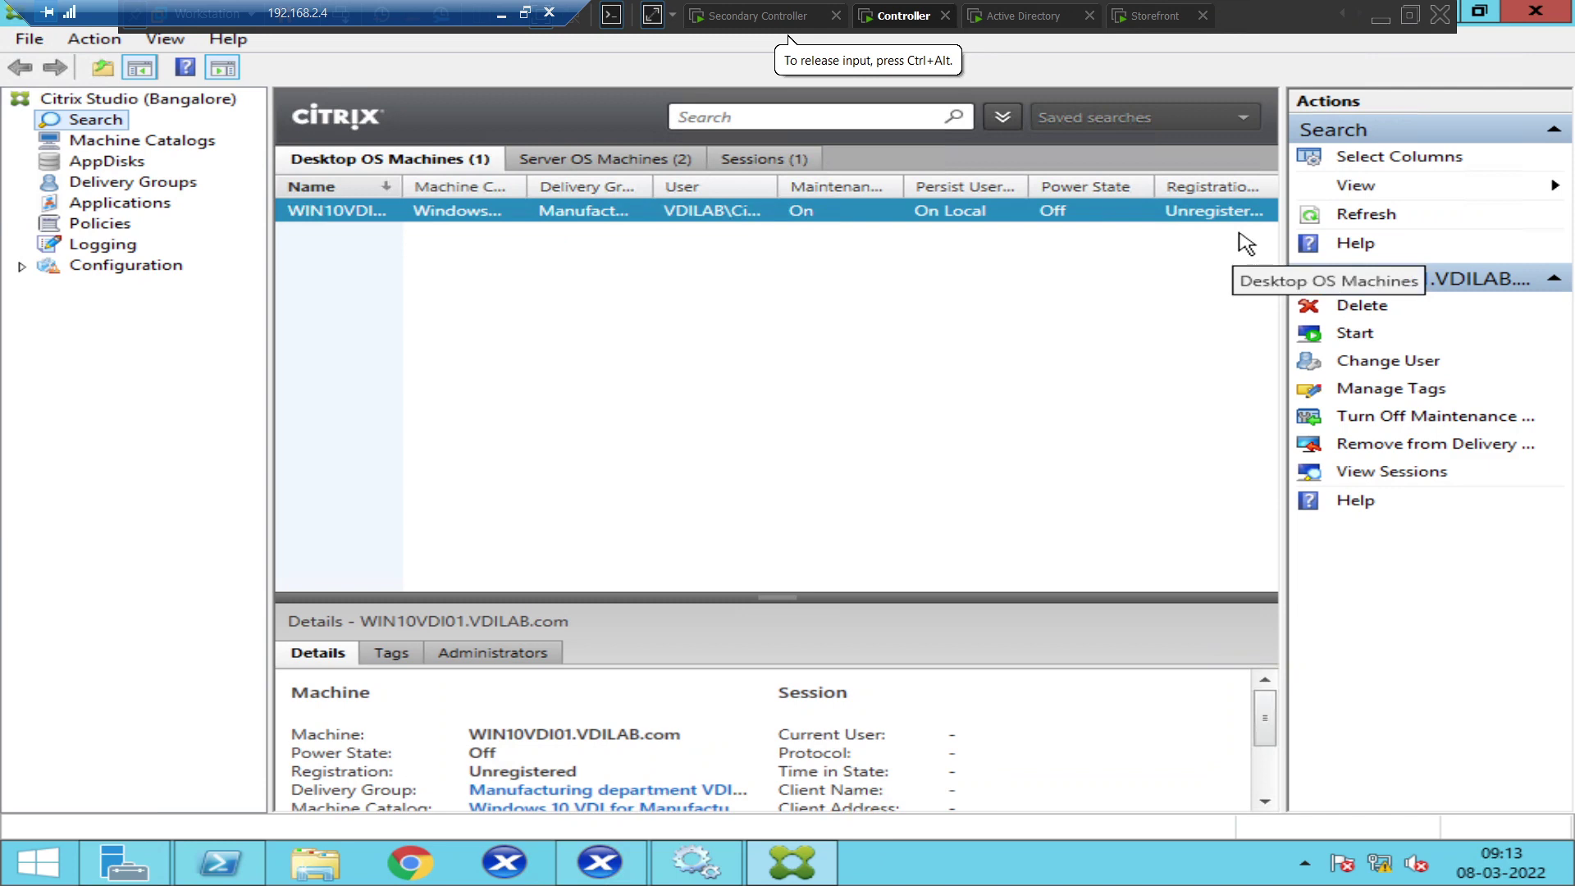
pyautogui.click(22, 267)
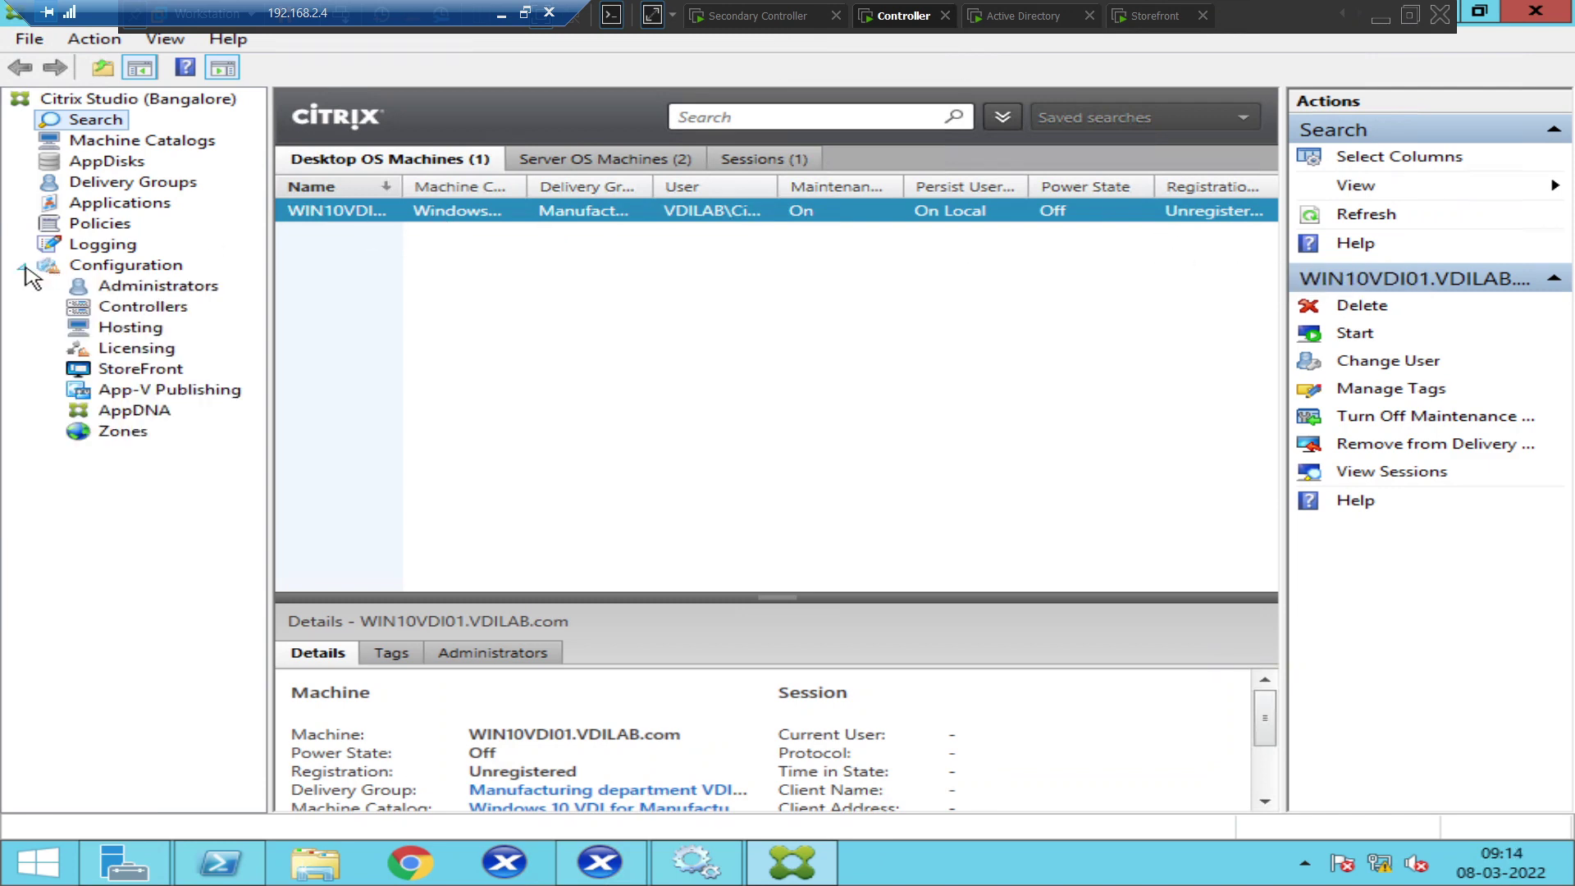
pyautogui.click(148, 183)
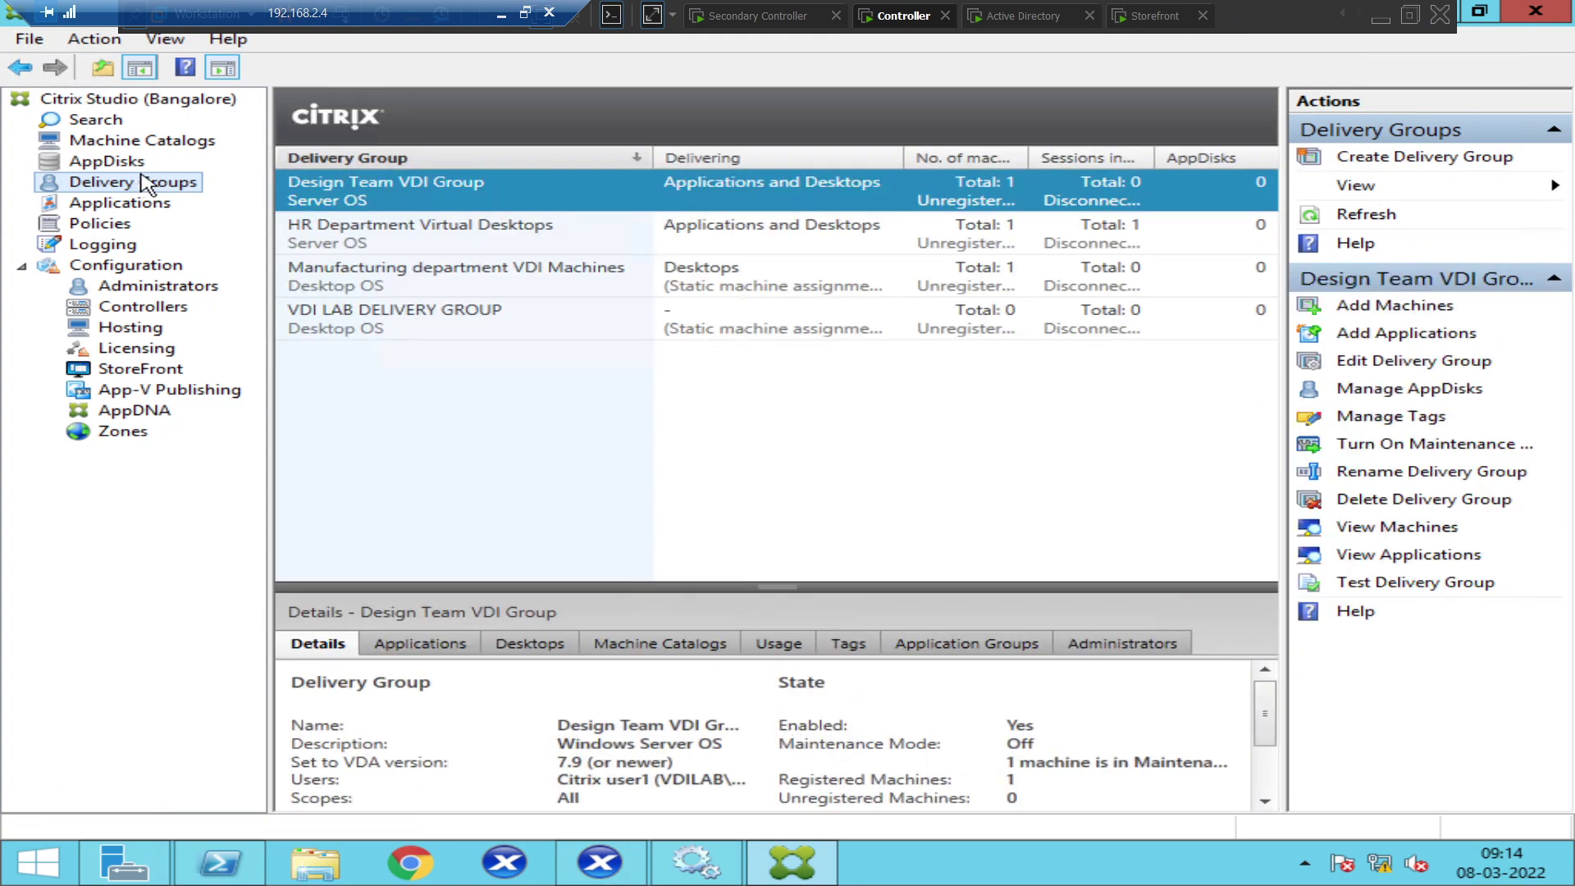
pyautogui.doubleClick(607, 205)
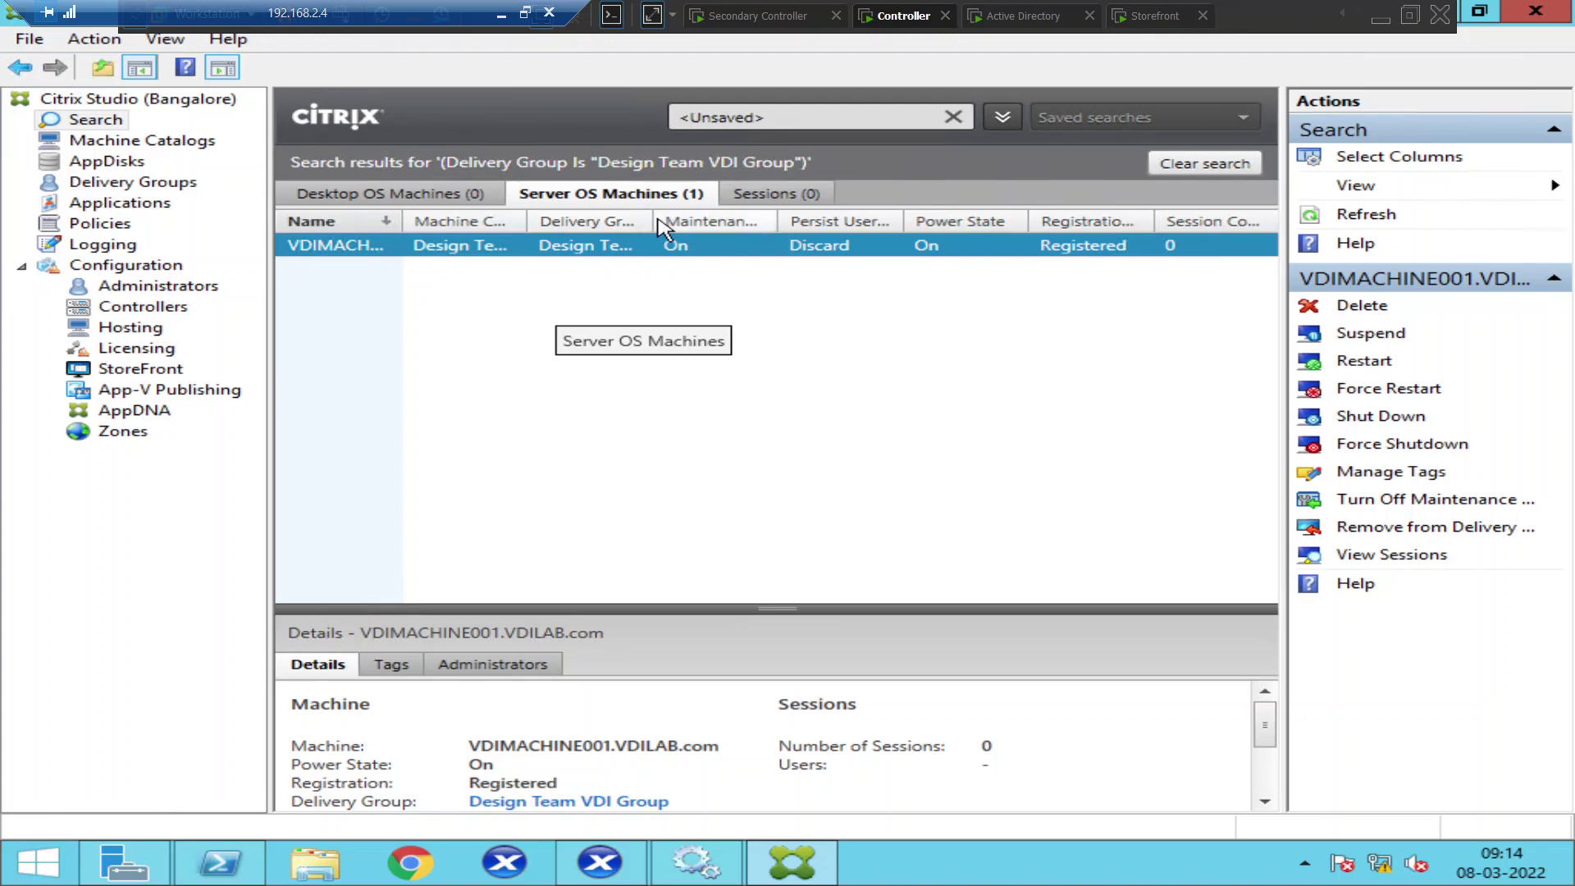
pyautogui.moveTo(777, 222); pyautogui.dragTo(846, 218)
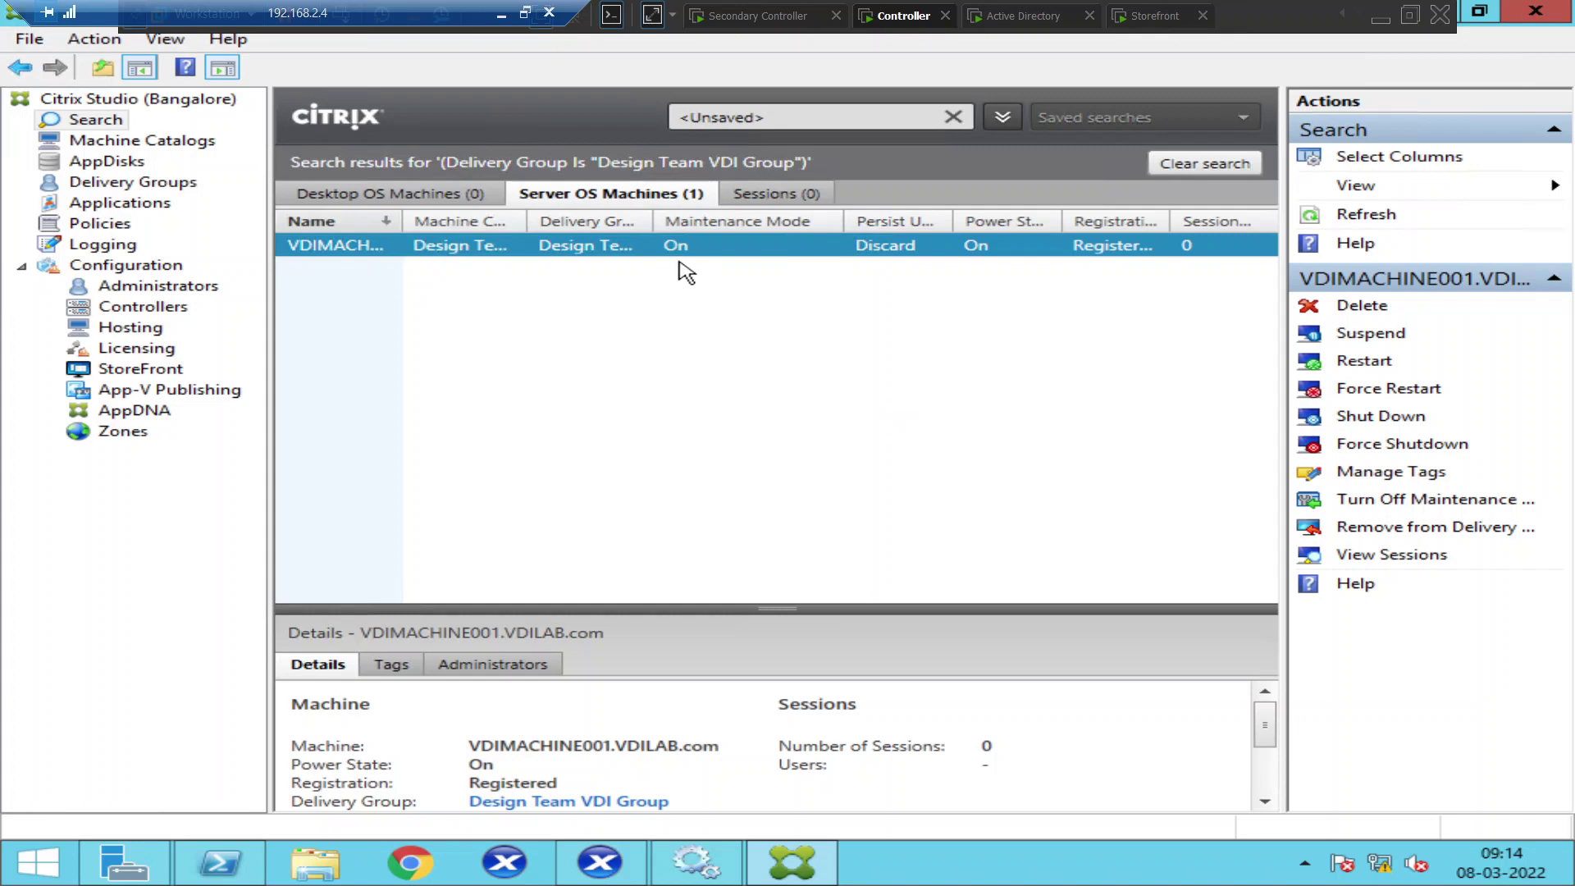
# Turn off maintenance mode for VDIMACHINE001 and confirm with Yes
pyautogui.rightClick(648, 256)
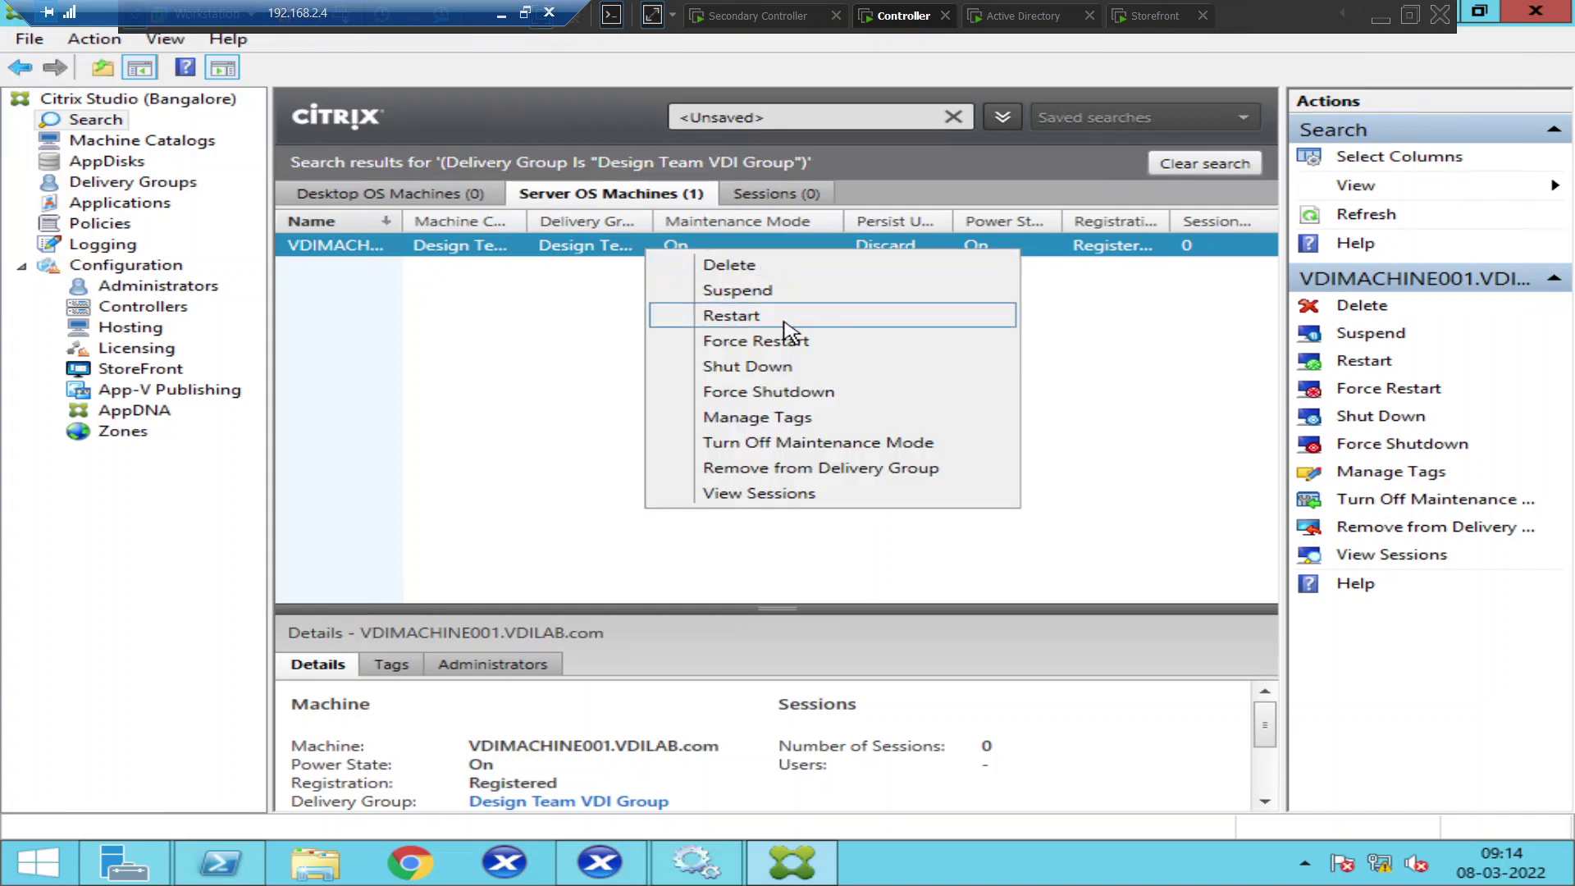
pyautogui.click(814, 443)
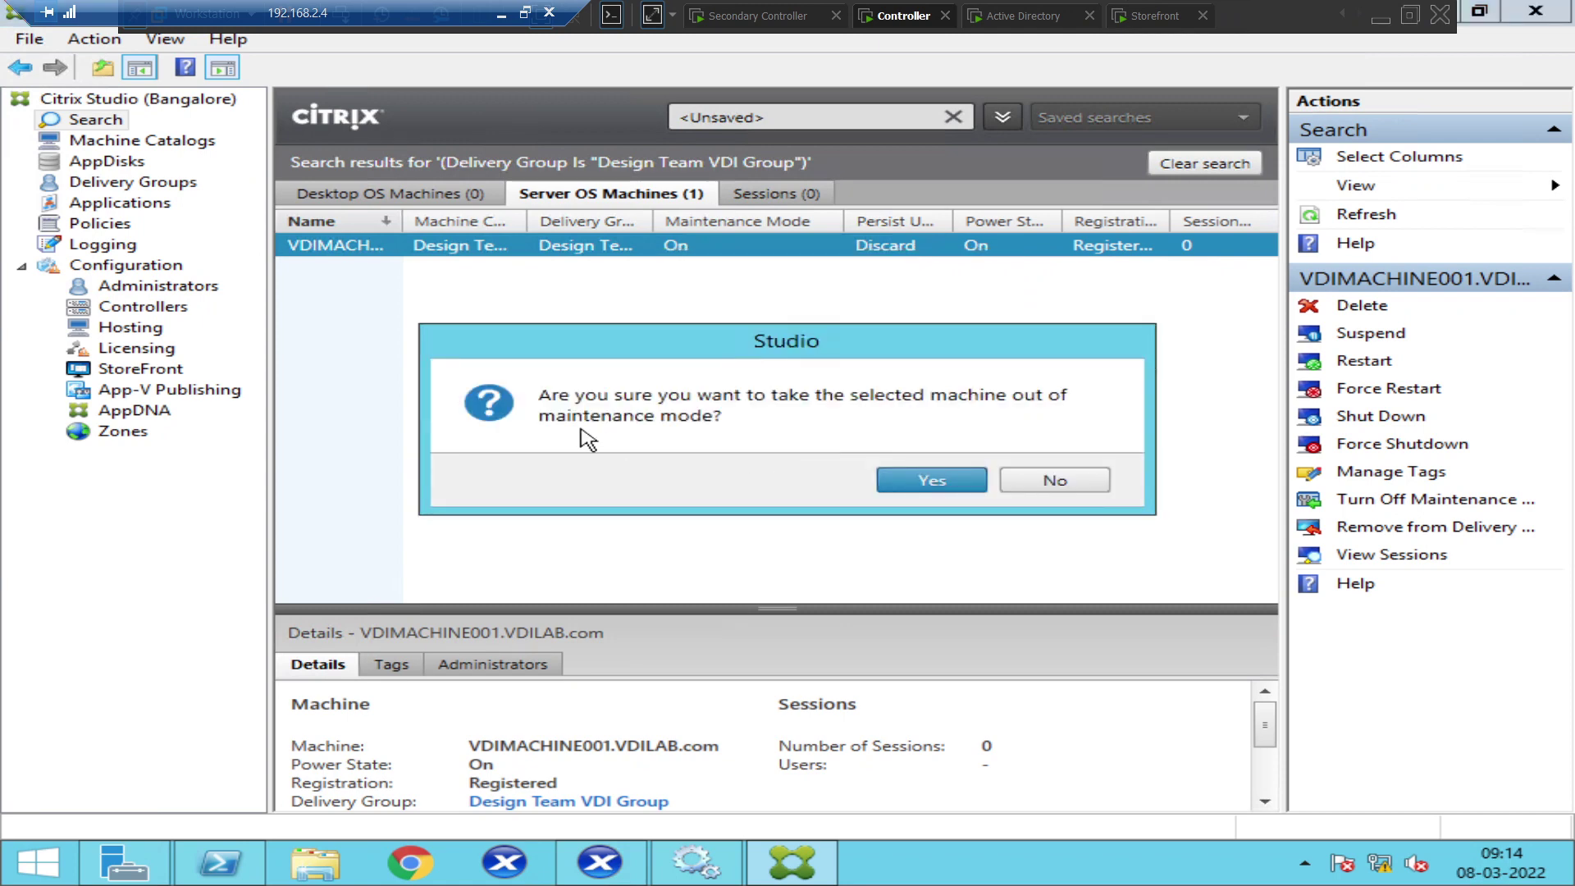
pyautogui.click(954, 480)
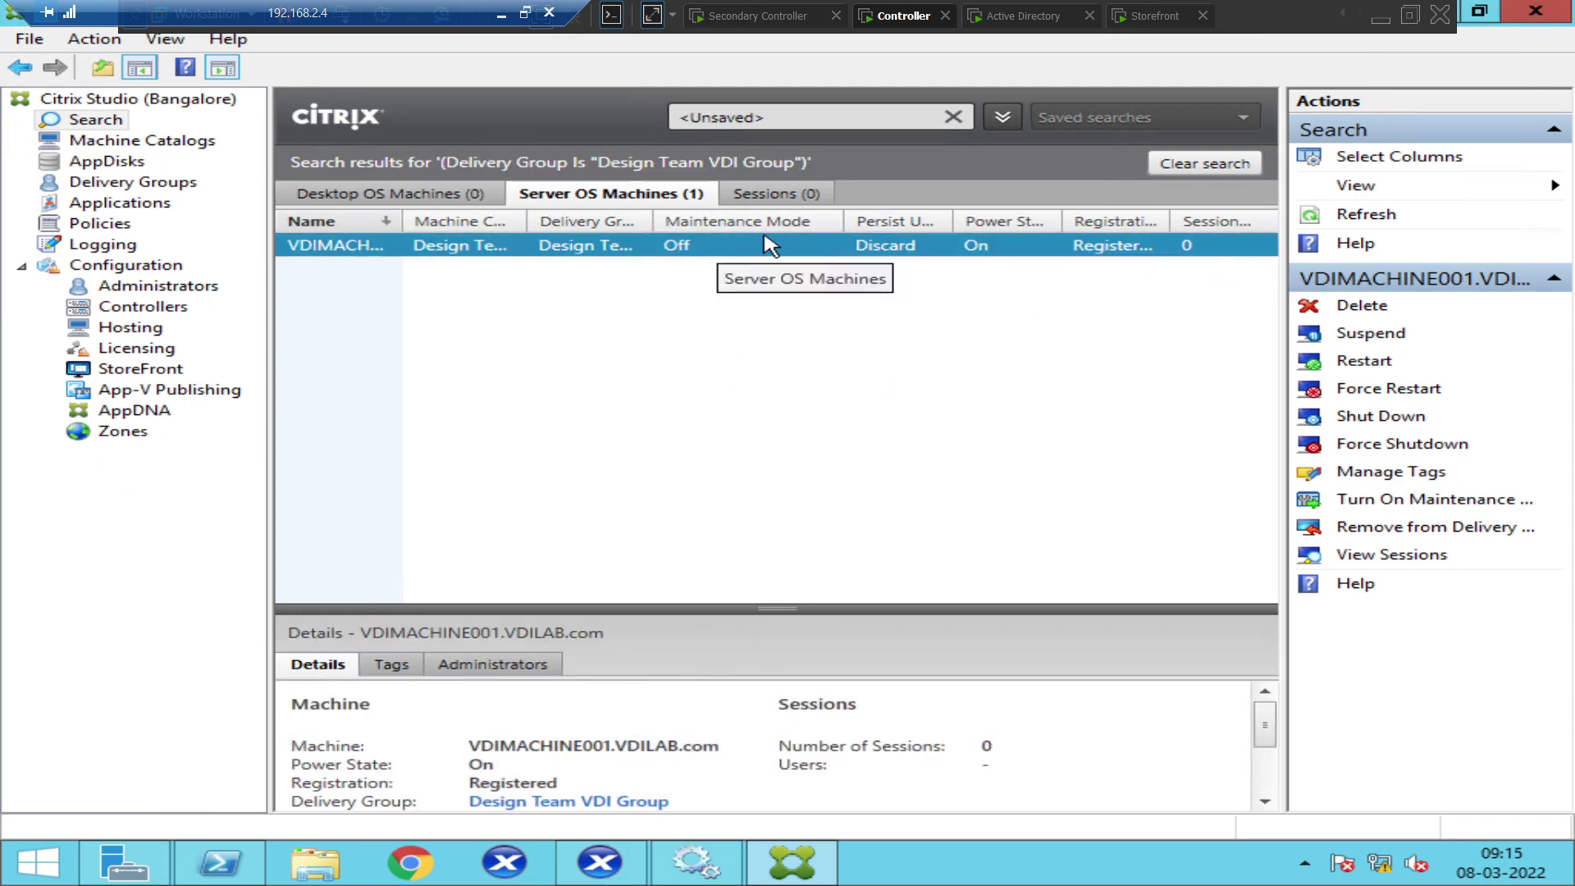
# Refresh the machine results until VDIMACHINE001 shows maintenance mode Off
pyautogui.click(1367, 217)
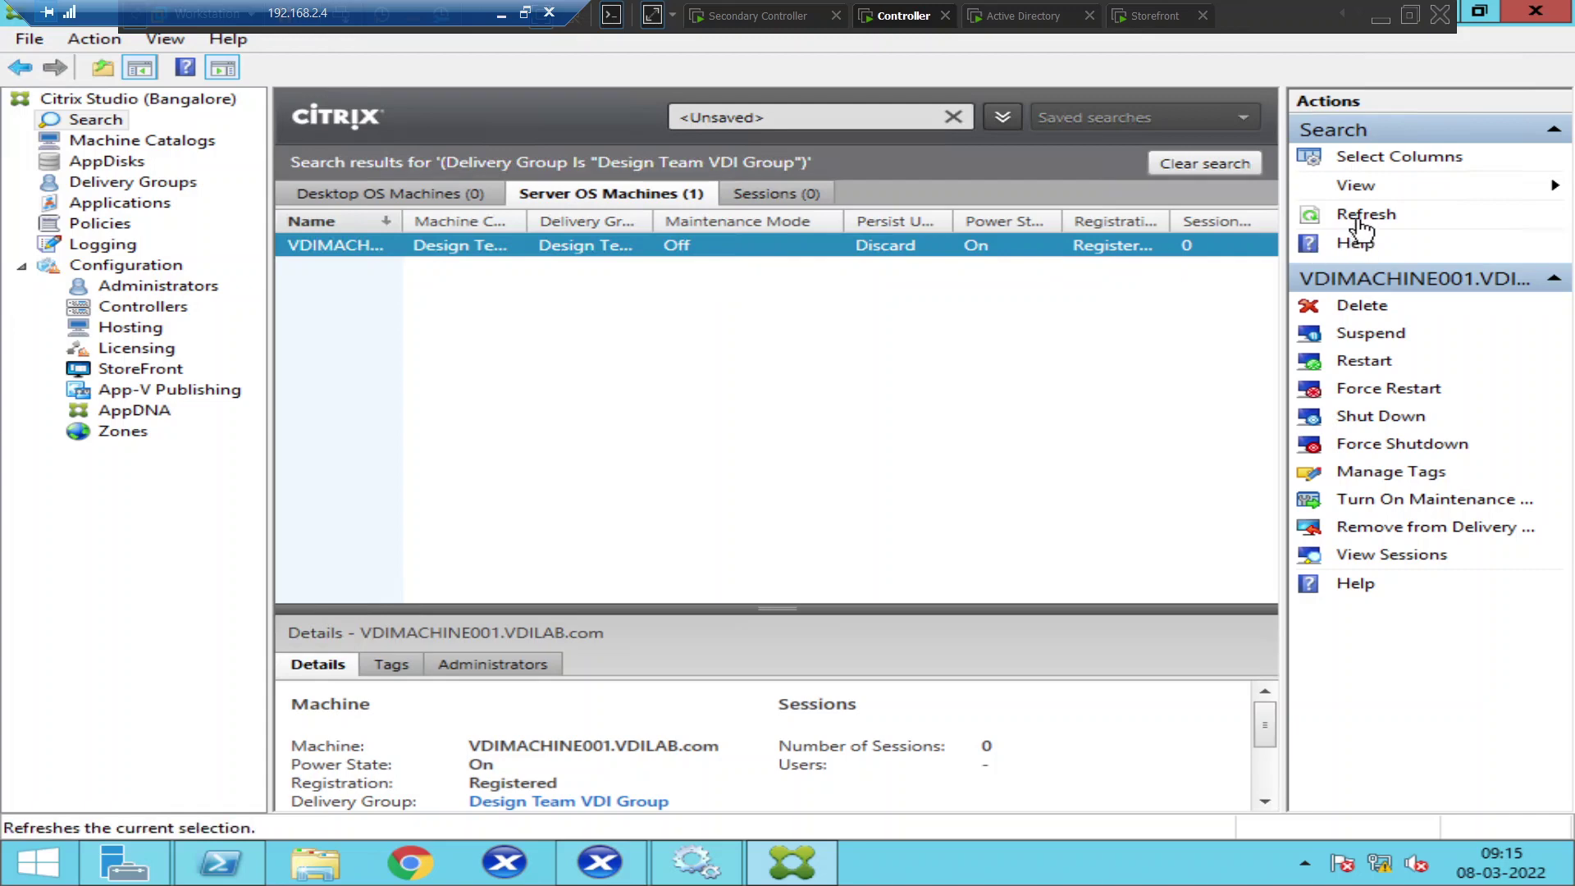
pyautogui.click(1362, 217)
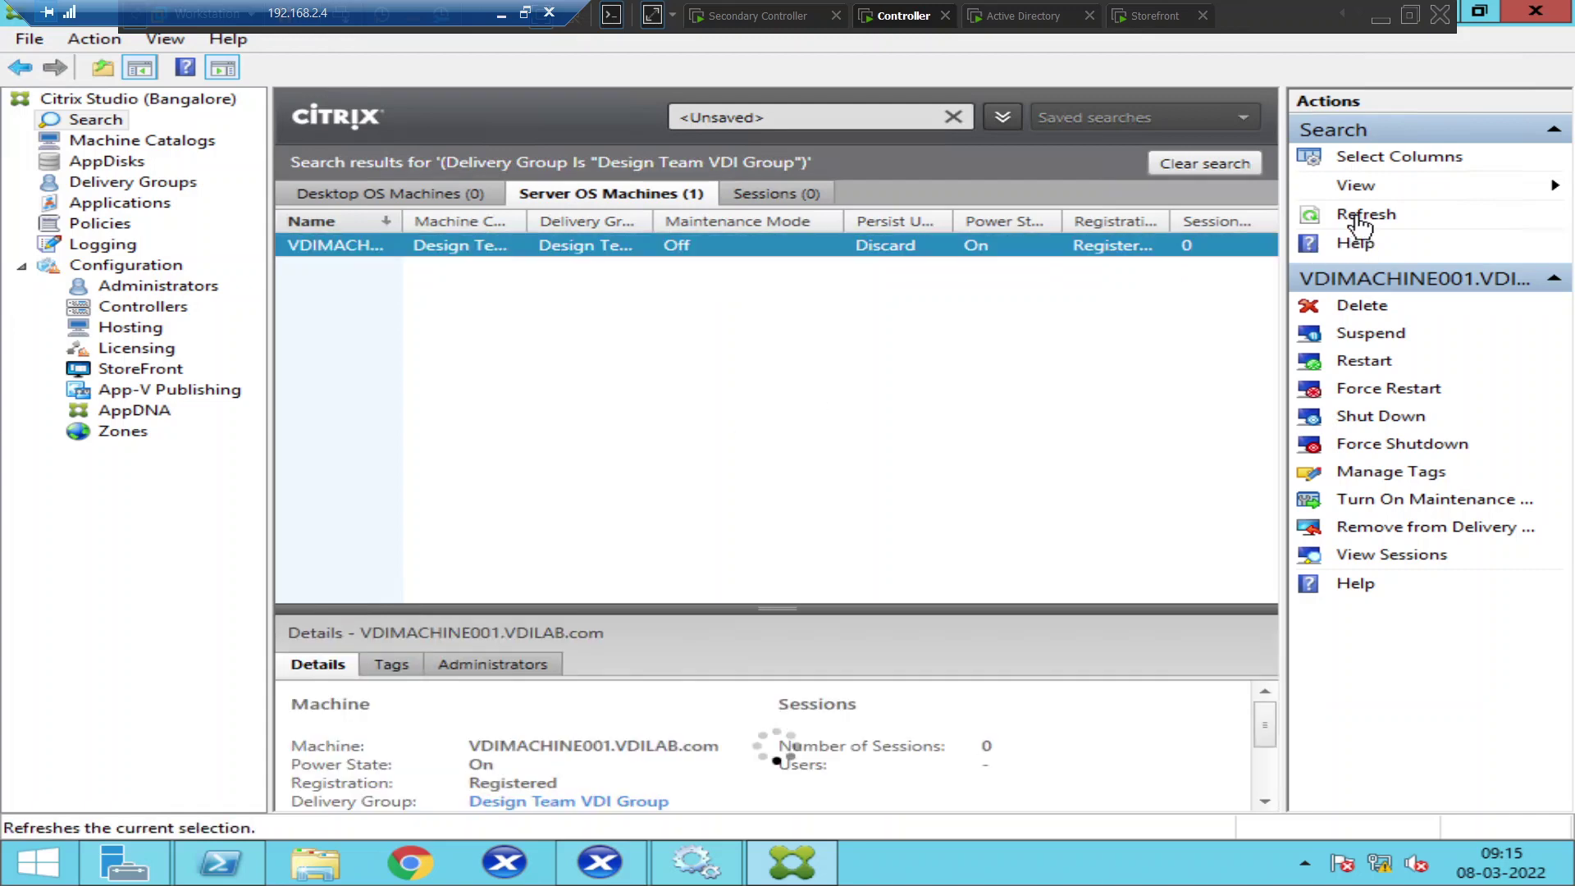
pyautogui.click(1362, 216)
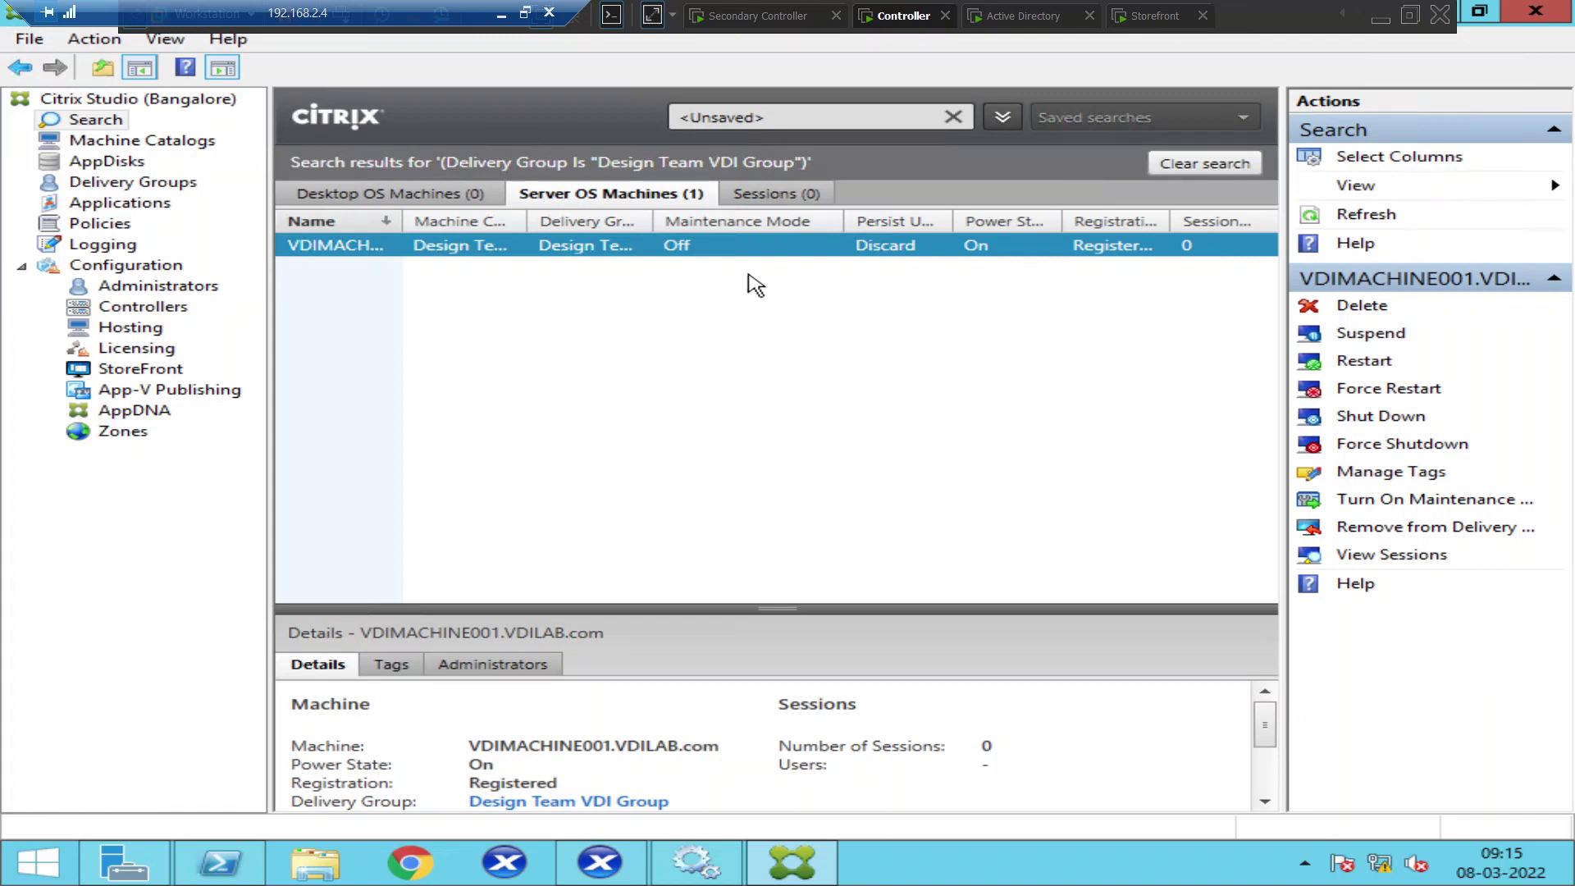
# Log on to the StoreFront web site as vdilab\administrator with the account password
pyautogui.click(1157, 20)
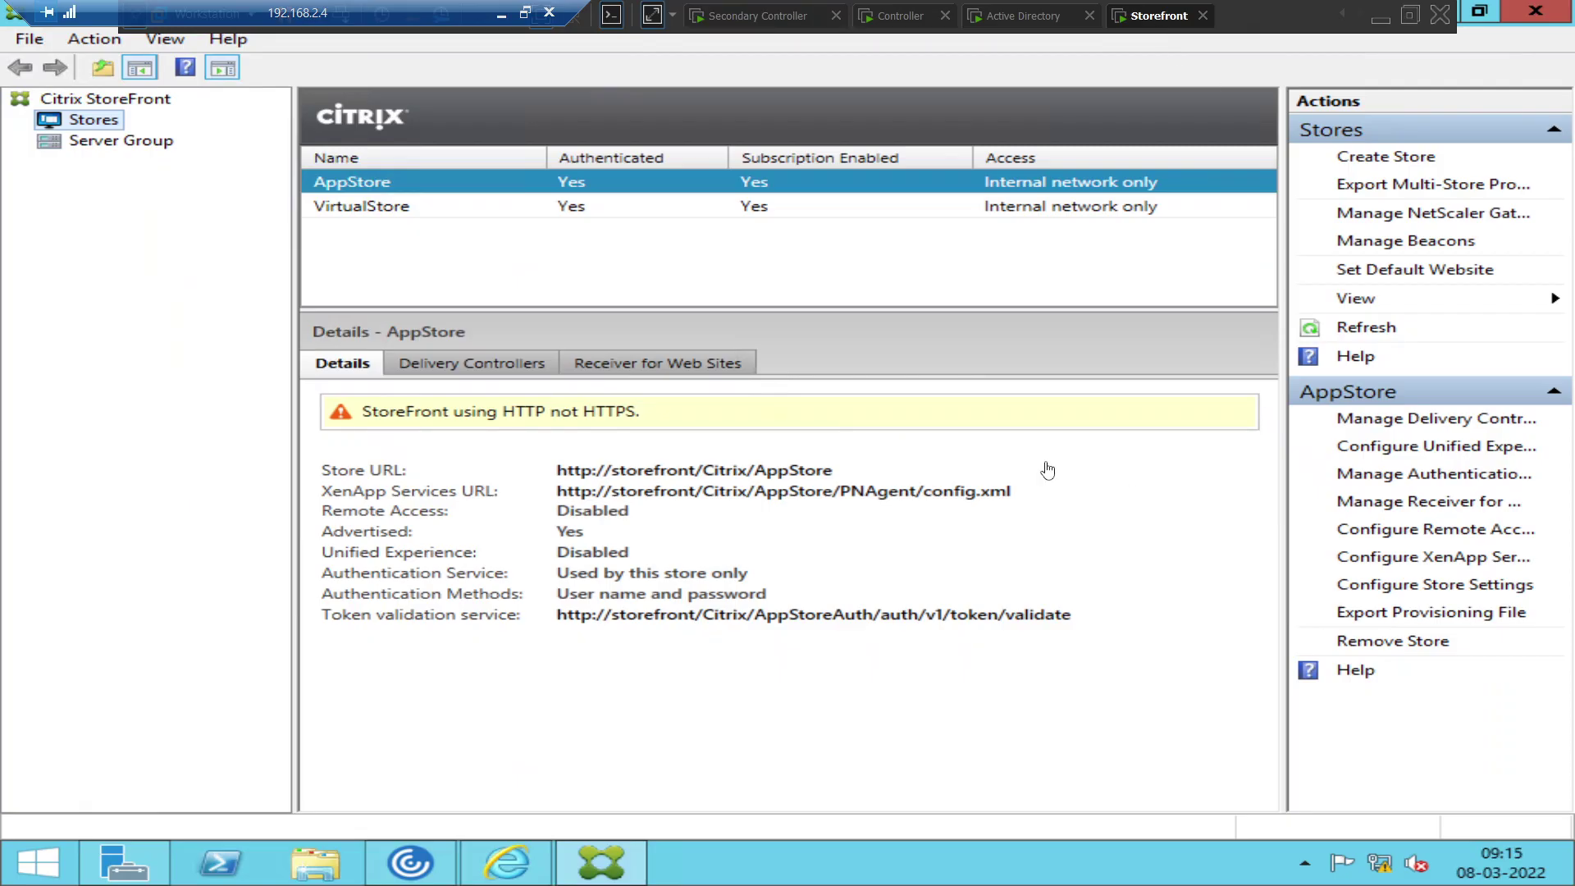
pyautogui.click(492, 866)
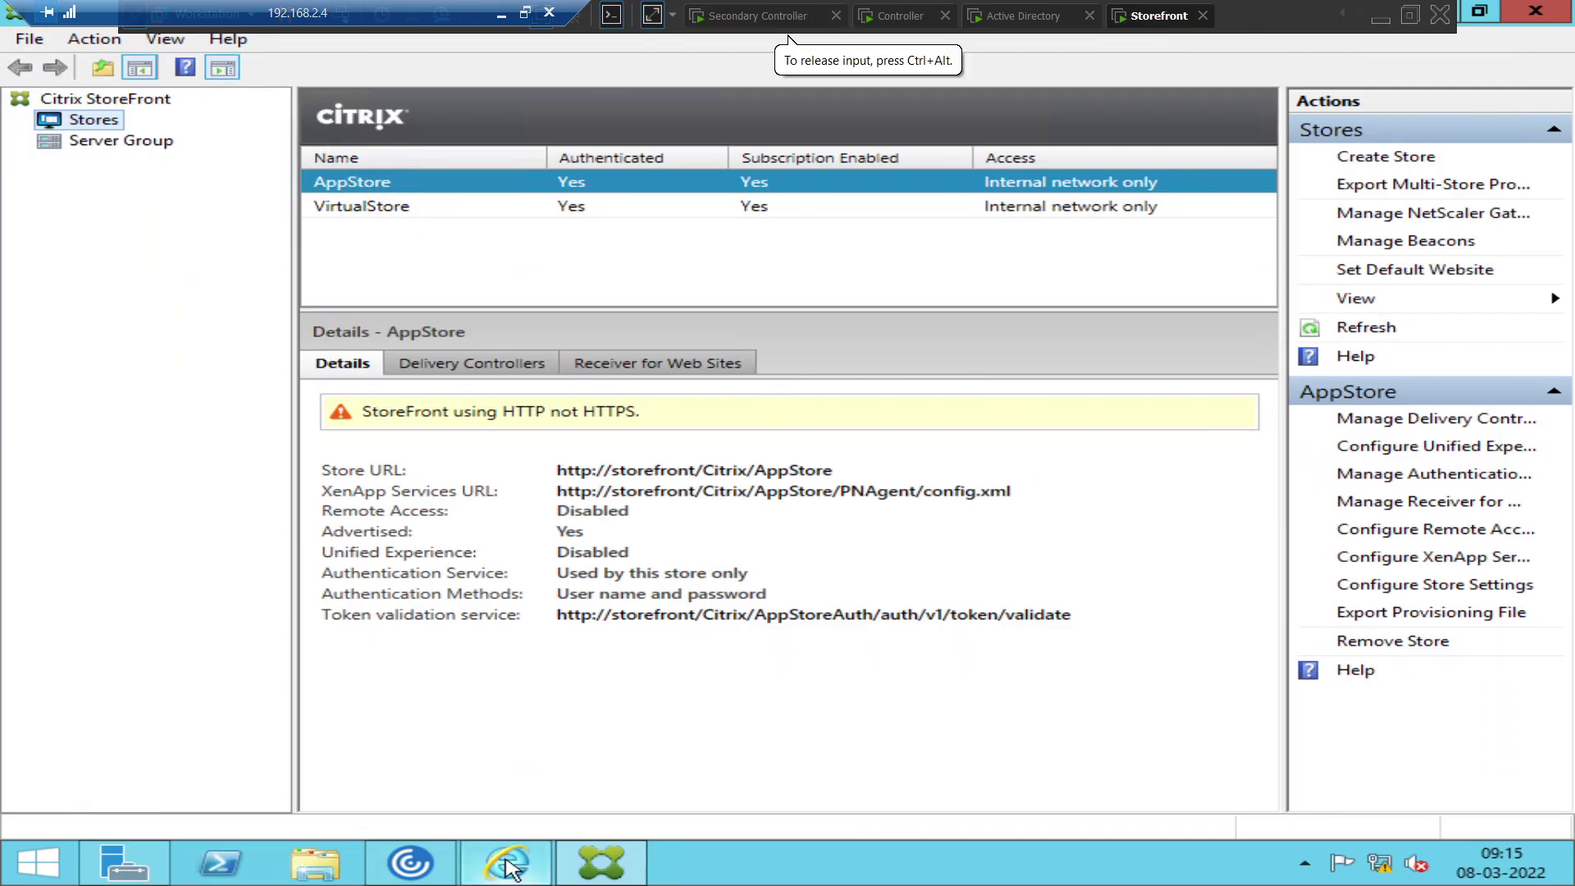
pyautogui.click(728, 482)
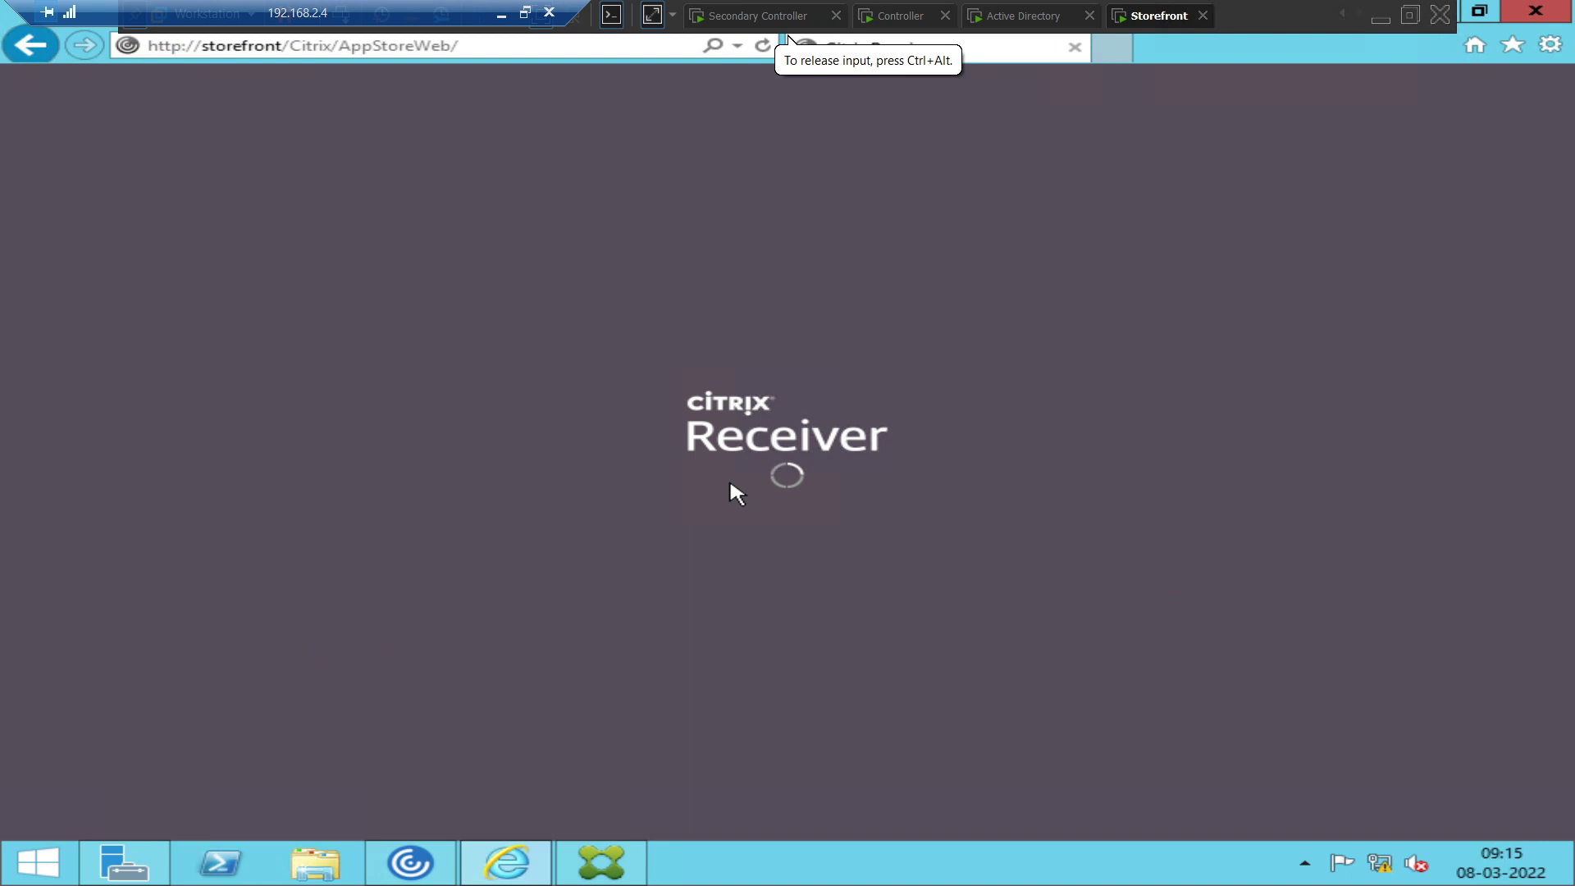
pyautogui.write('bdi')
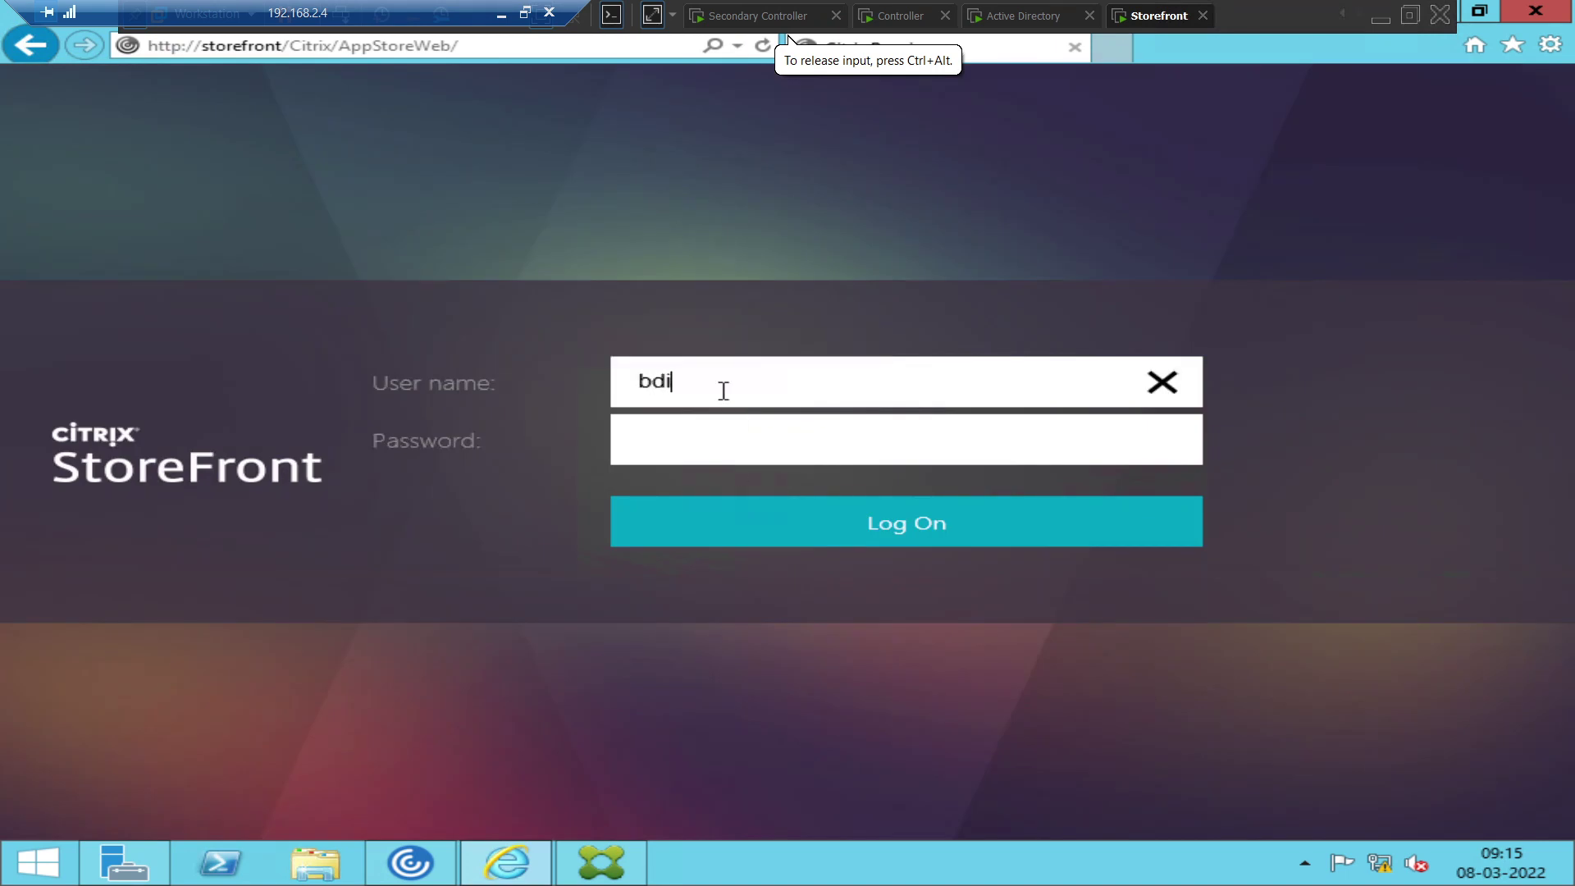
pyautogui.press('BackSpace')
pyautogui.press('BackSpace')
pyautogui.write('vd')
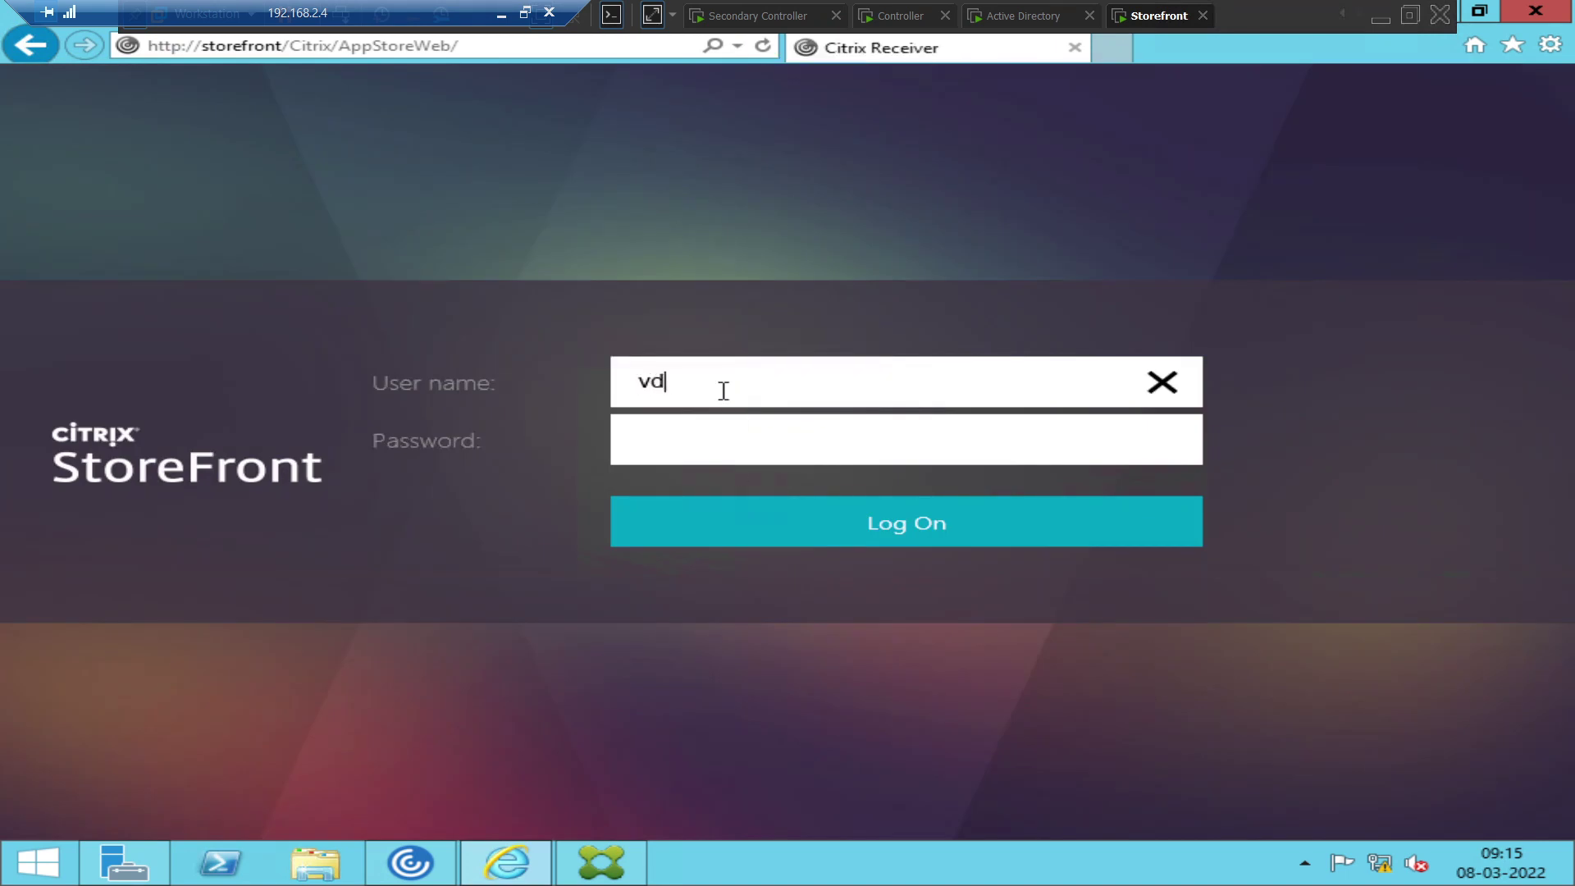
pyautogui.write('ilab\\administrator')
pyautogui.press('Tab')
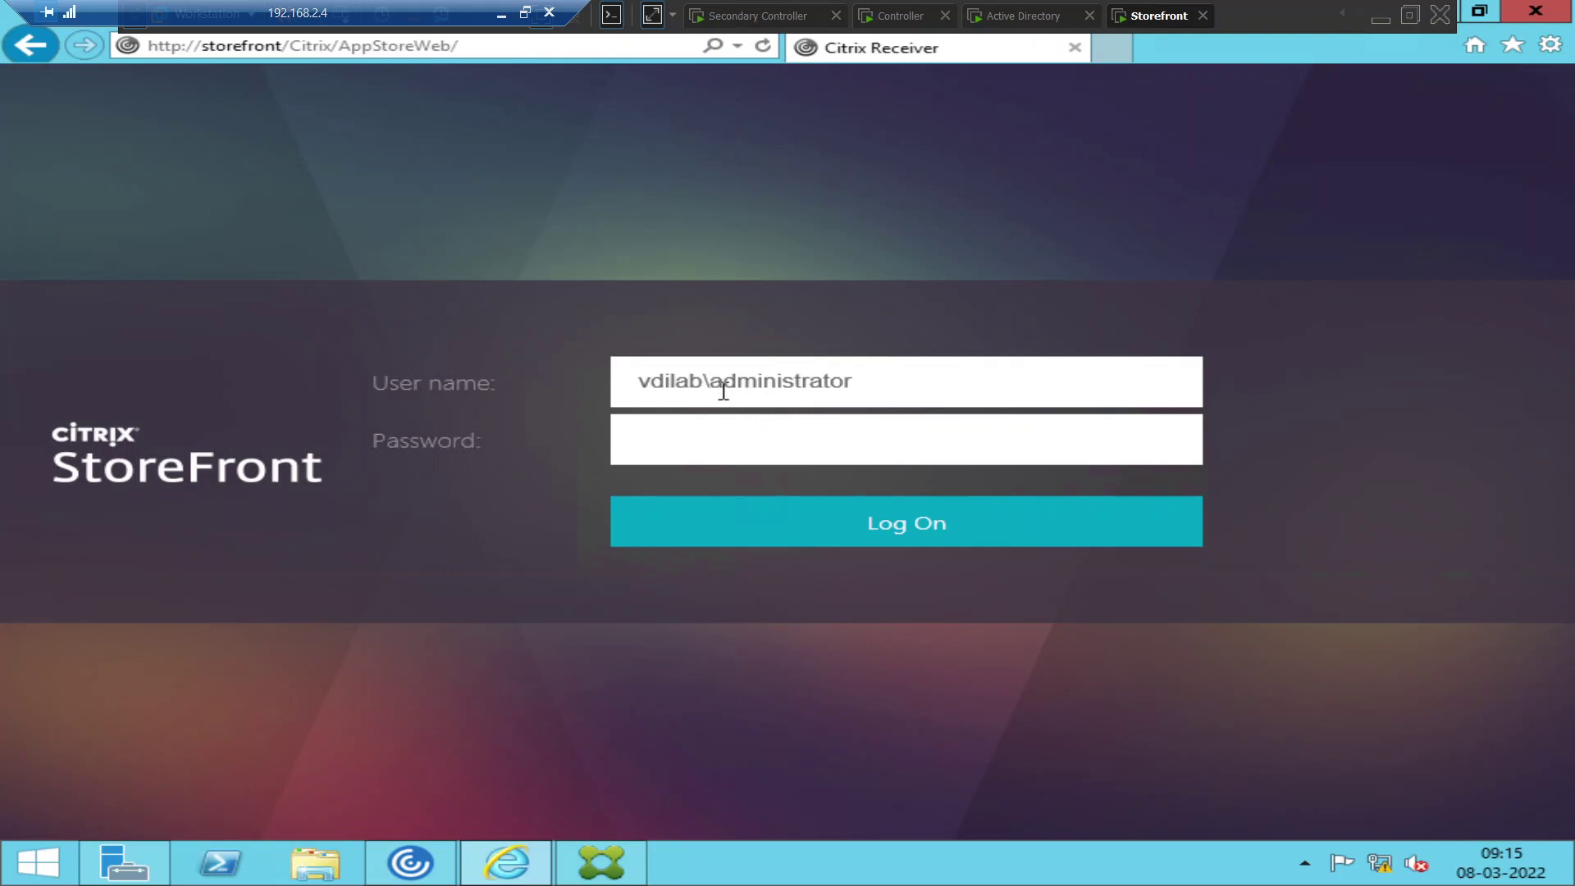
pyautogui.write('•••••••••••')
pyautogui.press('Return')
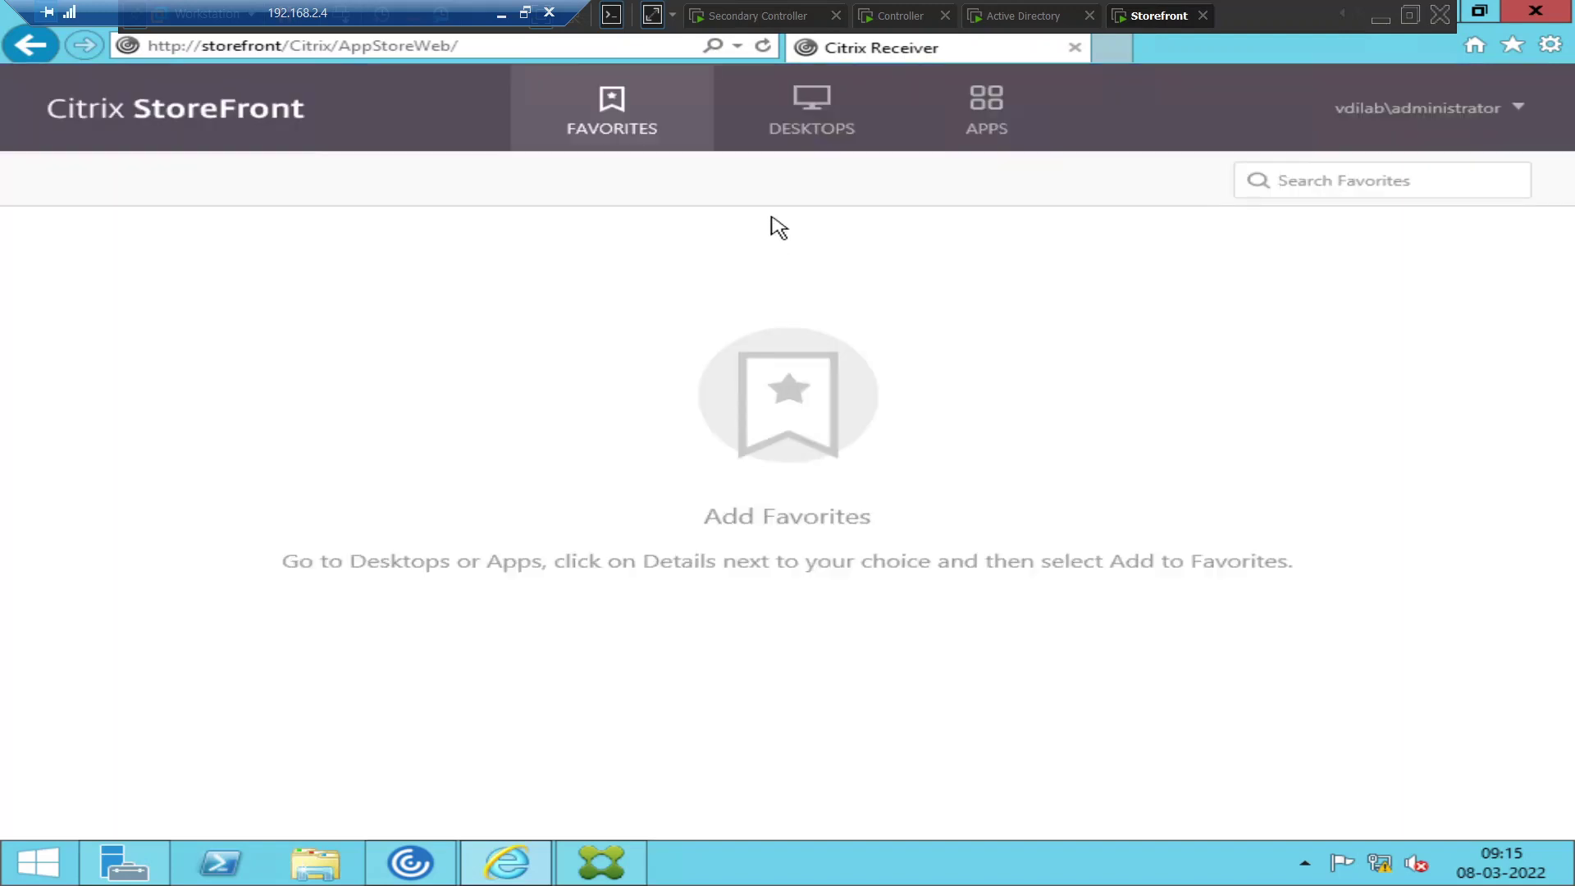
# From the Desktops tab, launch the Design Team VDI desktop
pyautogui.click(835, 117)
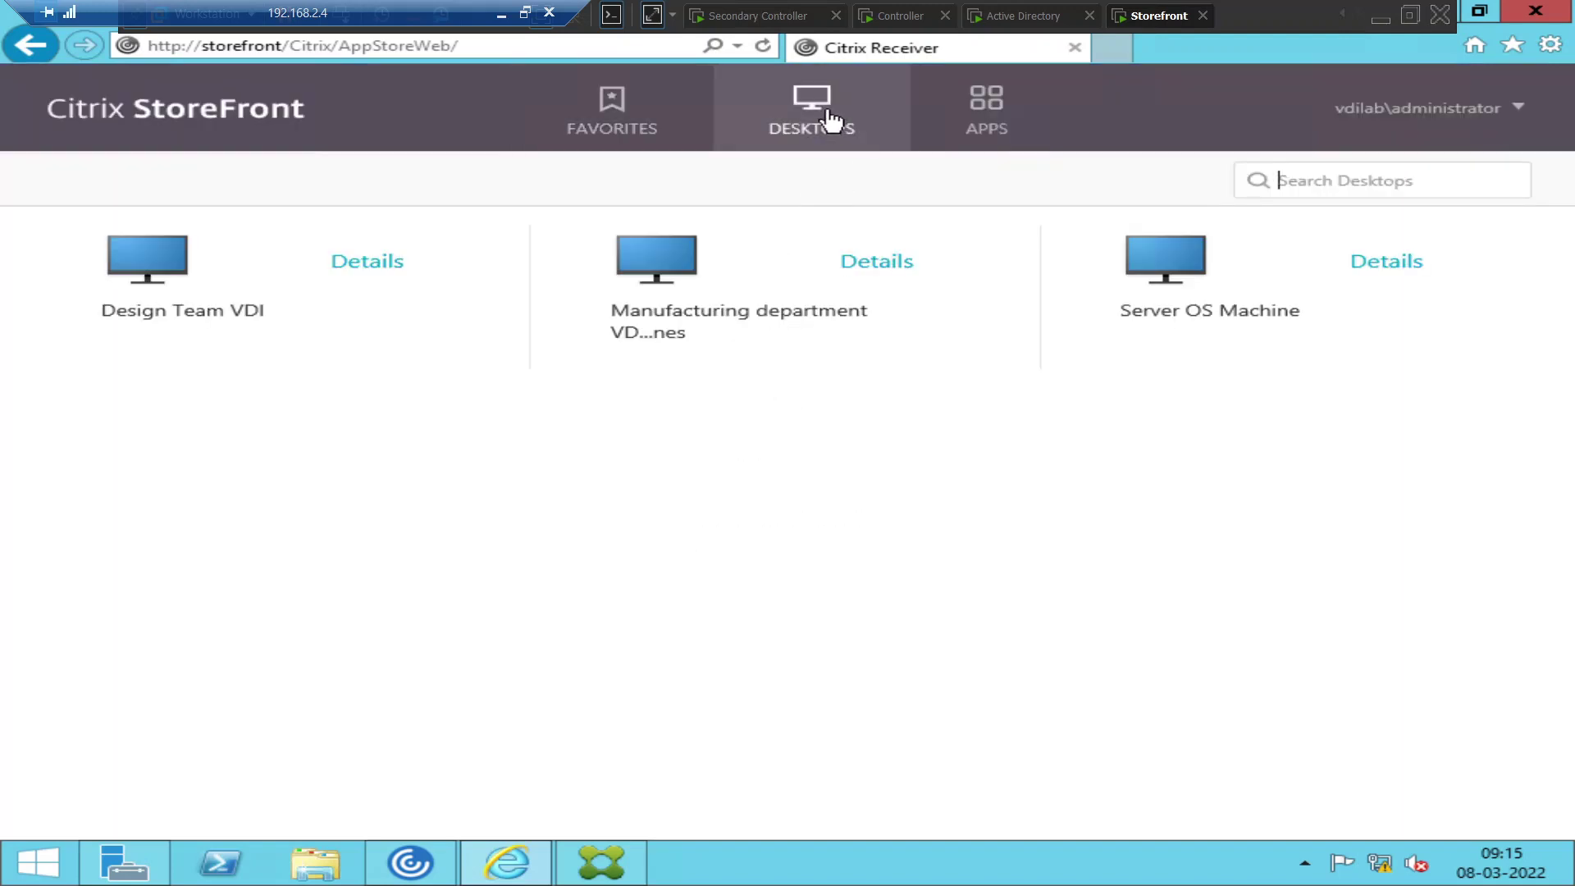
pyautogui.click(163, 289)
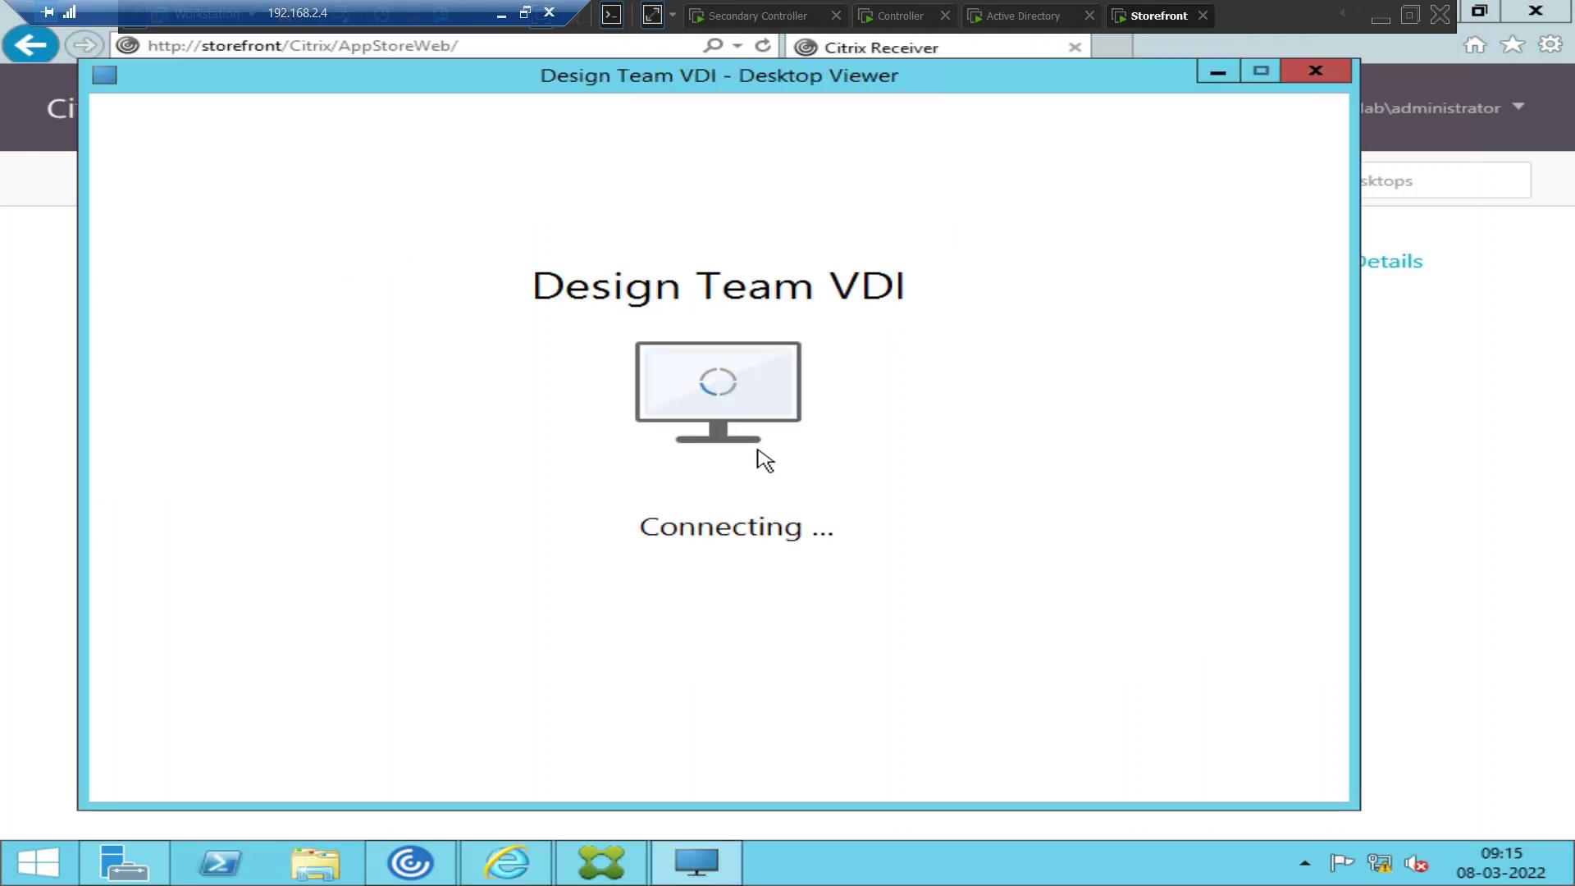